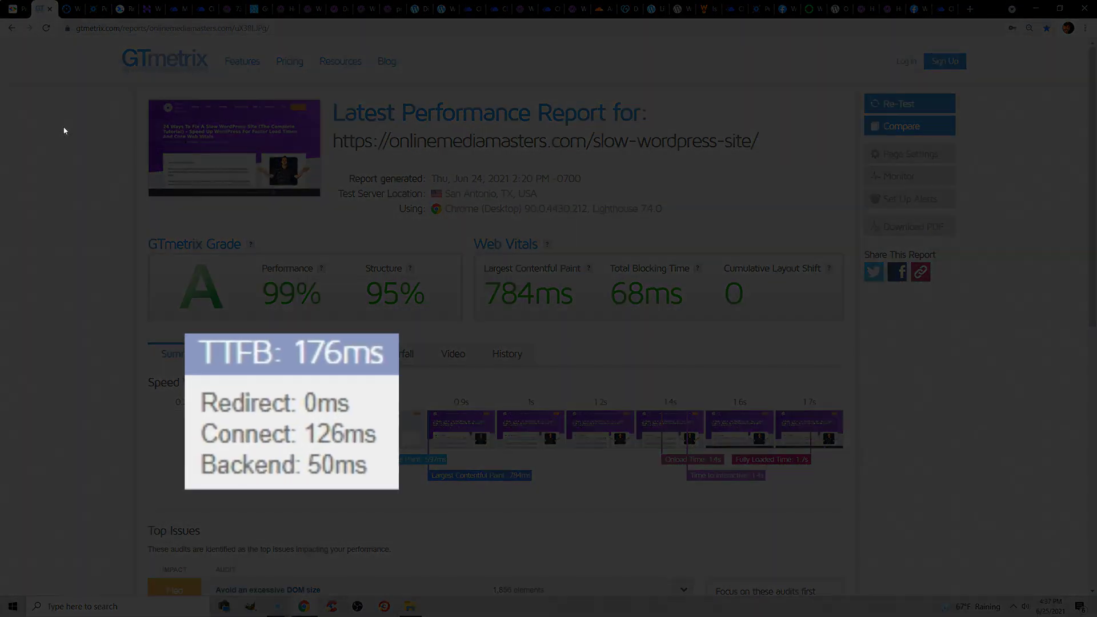
Step: Step from the WebPageTest first-byte results to KeyCDN's TTFB-by-location results
{"action": "left_click", "coordinate": [69, 8]}
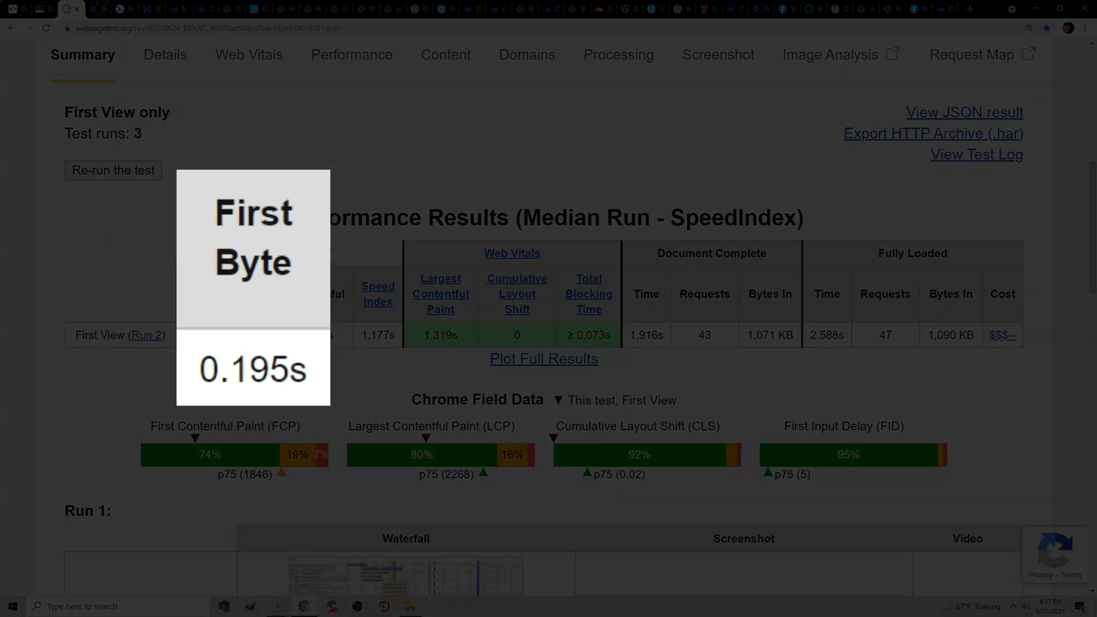
{"action": "key", "text": "ctrl+Tab"}
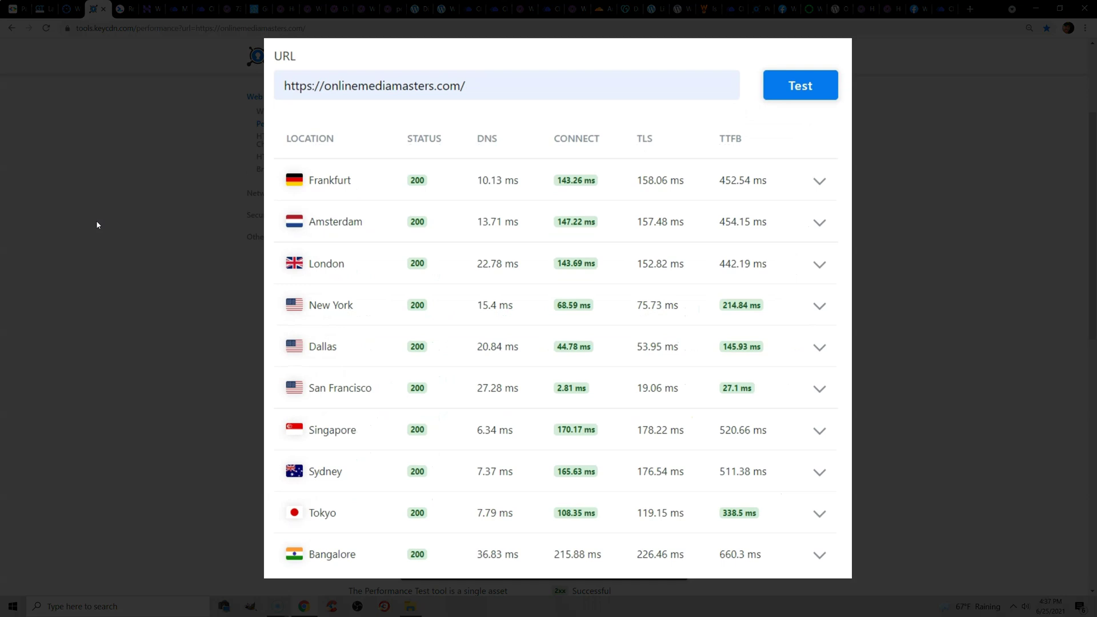
Step: Highlight the 600 ms threshold in the web.dev article, then switch to Hostinger's plan features
{"action": "key", "text": "ctrl+Tab"}
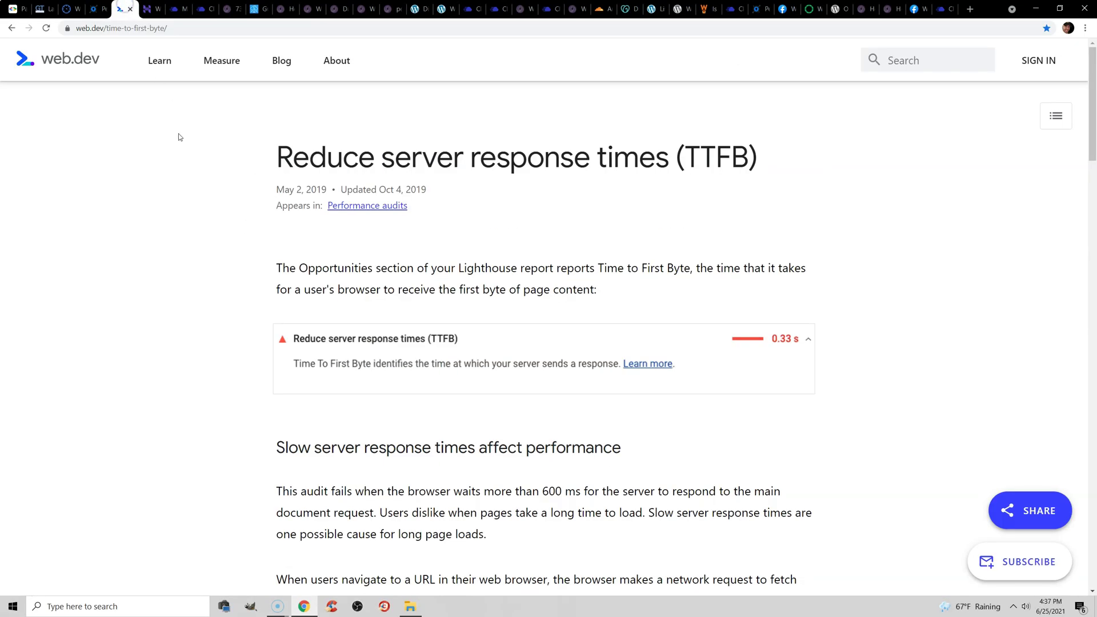
{"action": "double_click", "coordinate": [552, 491]}
{"action": "left_click_drag", "start_coordinate": [570, 491], "coordinate": [580, 492]}
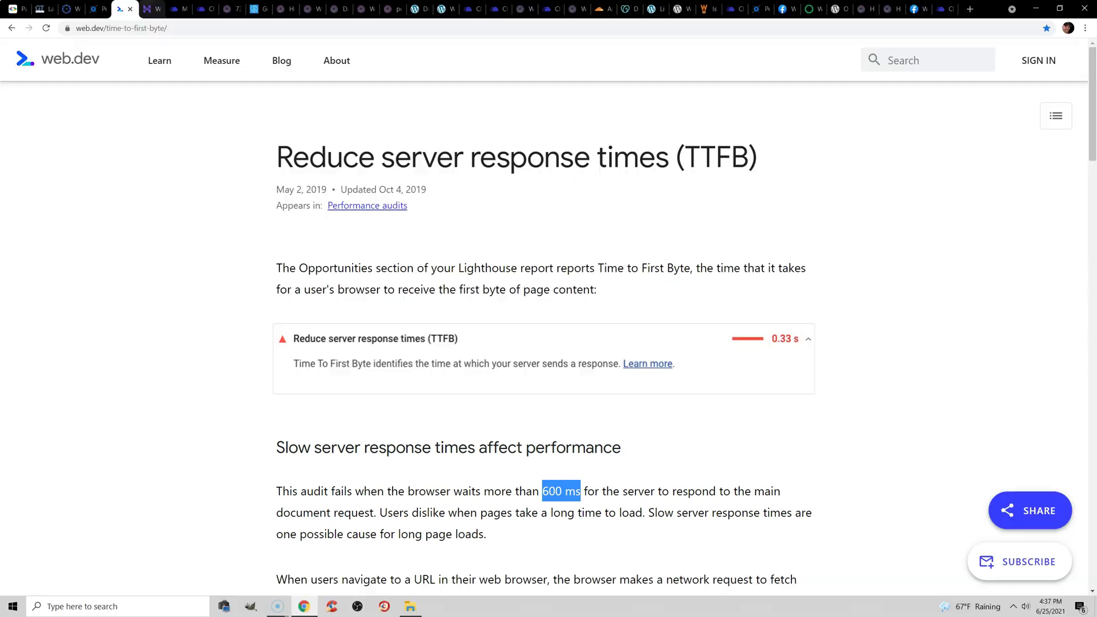
{"action": "key", "text": "ctrl+Tab"}
{"action": "left_click", "coordinate": [111, 207]}
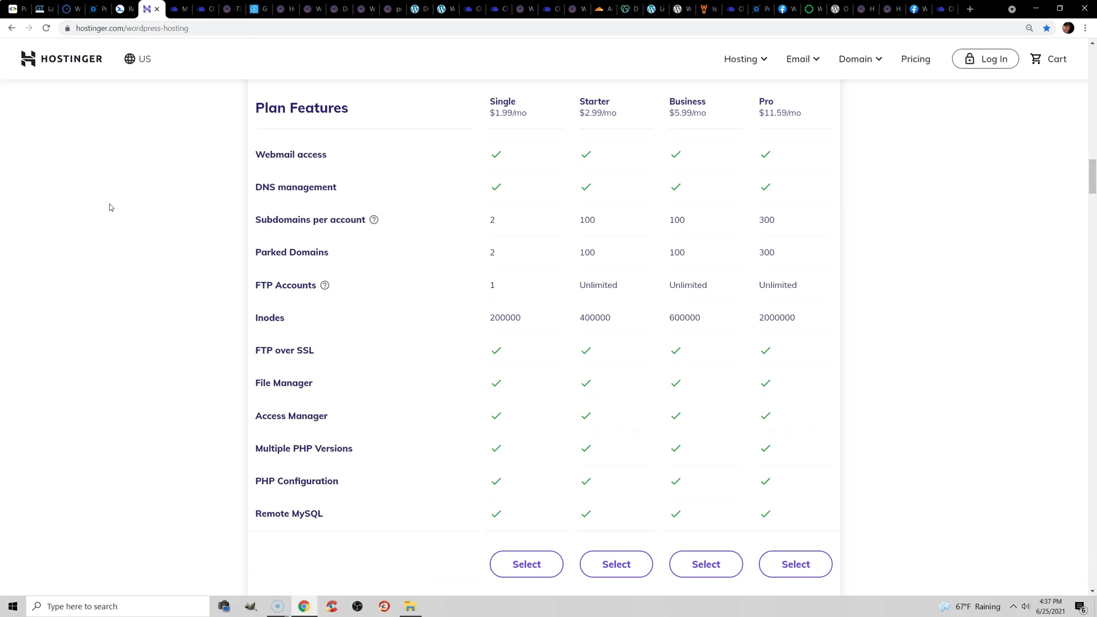
Step: Highlight the Single, Starter, Business and Pro Inodes values, then switch to Cloudways Vultr plans
{"action": "double_click", "coordinate": [496, 317]}
{"action": "double_click", "coordinate": [595, 318]}
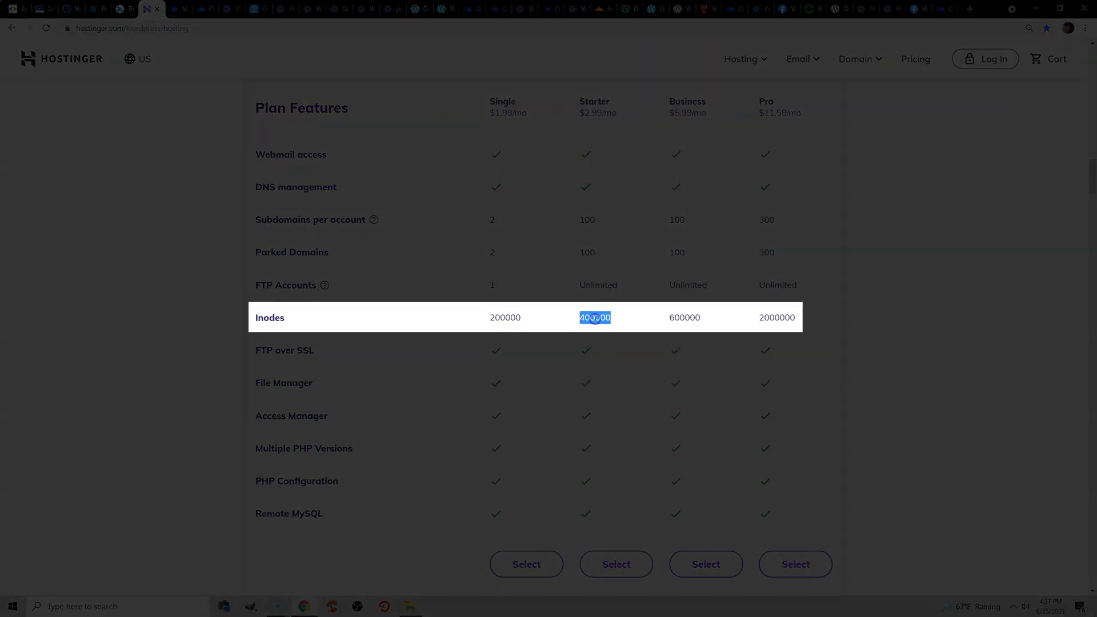
{"action": "double_click", "coordinate": [679, 317]}
{"action": "double_click", "coordinate": [767, 317]}
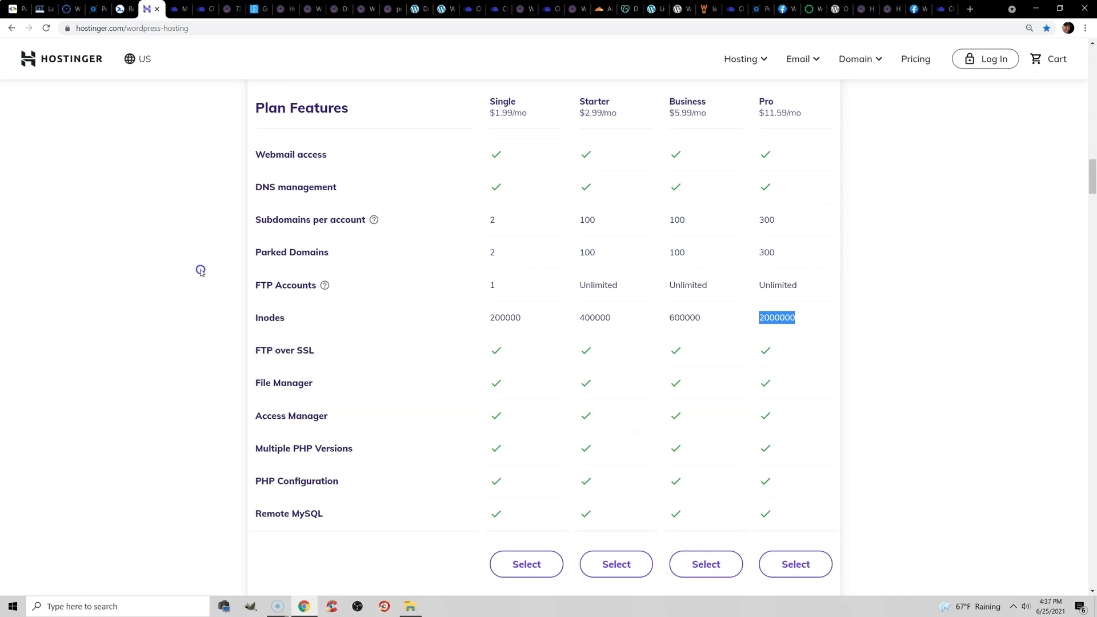
{"action": "left_click", "coordinate": [200, 270]}
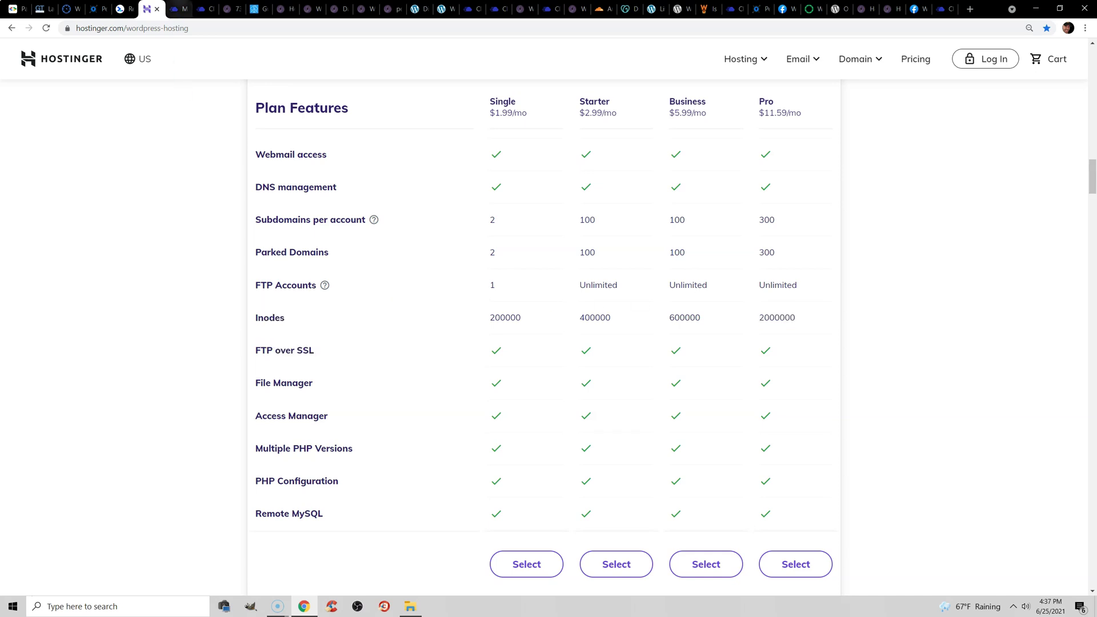
{"action": "left_click", "coordinate": [178, 9]}
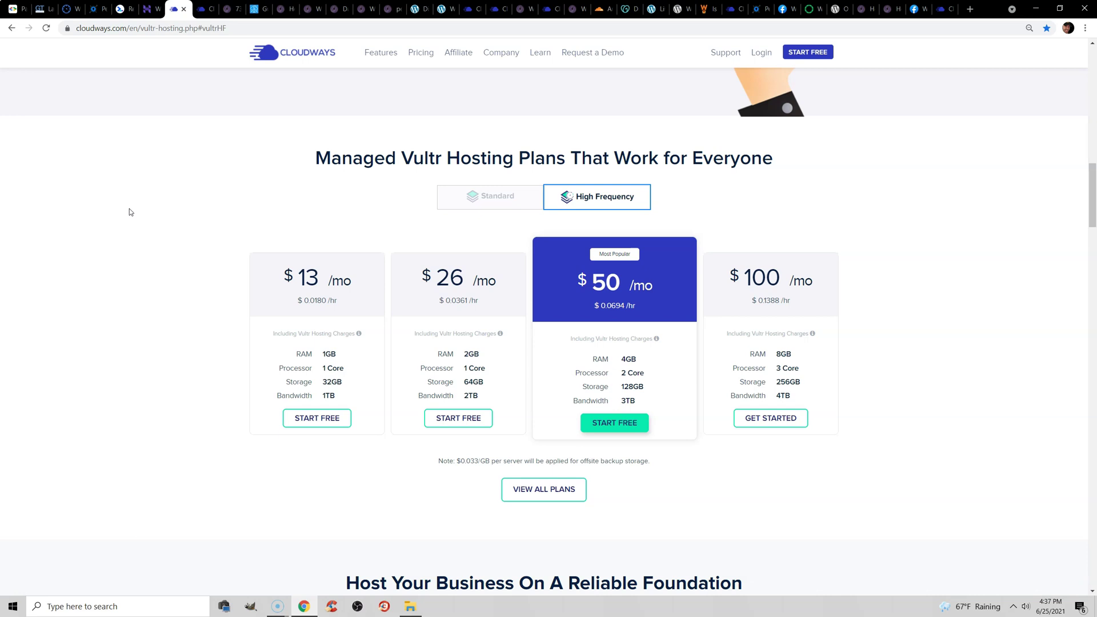
Step: Switch to the Cloudways server monitoring page on platform.cloudways.com
{"action": "left_click", "coordinate": [202, 11]}
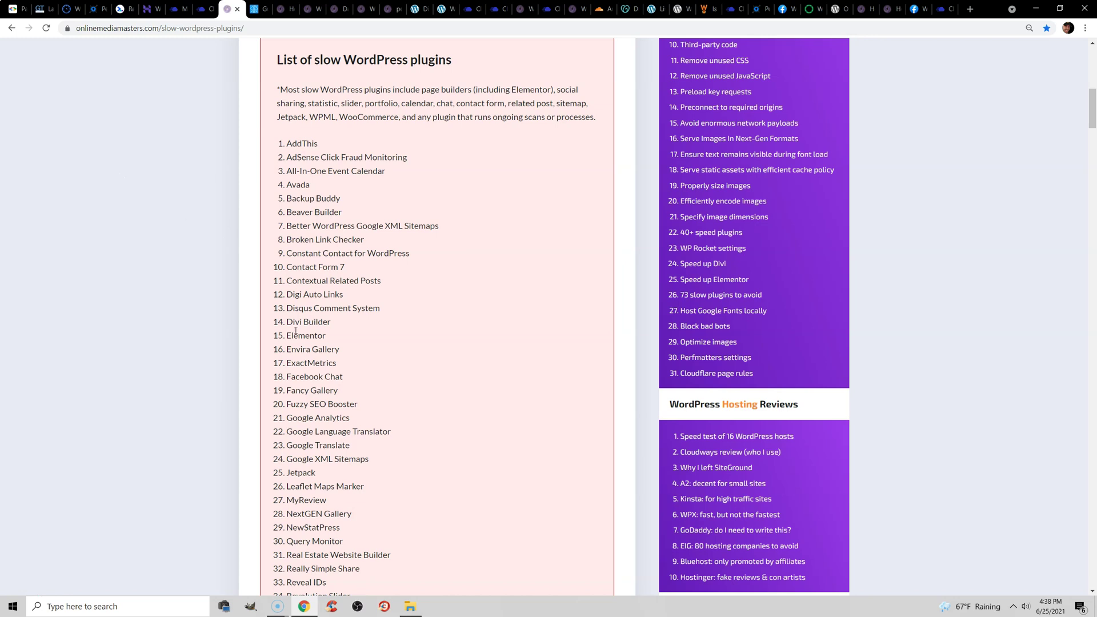
Step: Highlight Divi Builder and Elementor, view Gutenberg Hub's page-builder comparison, then the slow-site tutorial
{"action": "left_click_drag", "start_coordinate": [287, 321], "coordinate": [327, 335]}
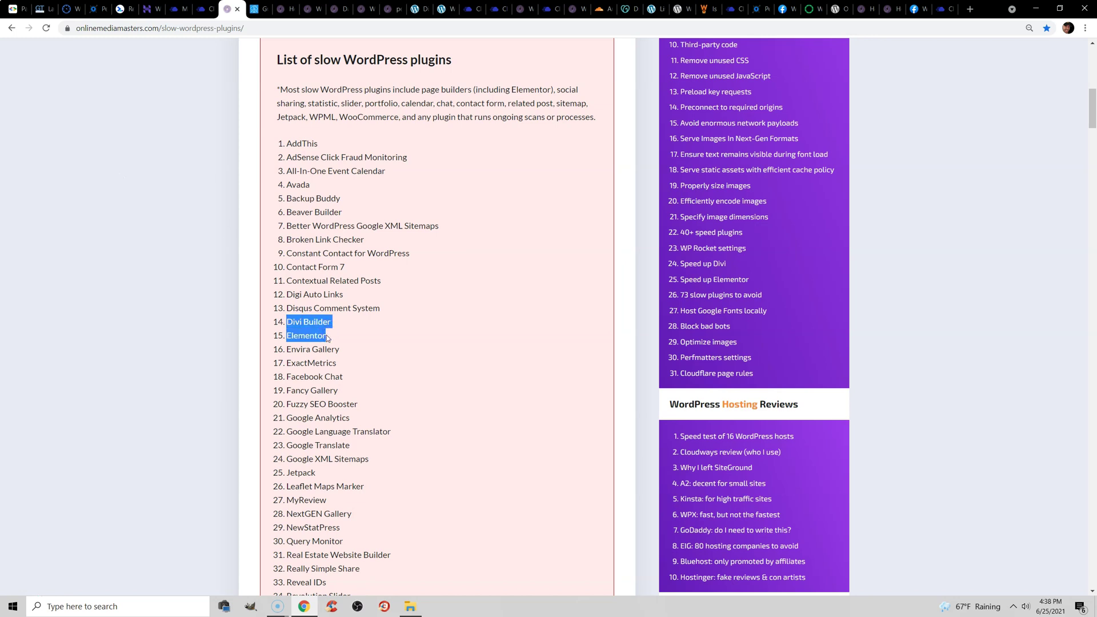
{"action": "left_click", "coordinate": [258, 9]}
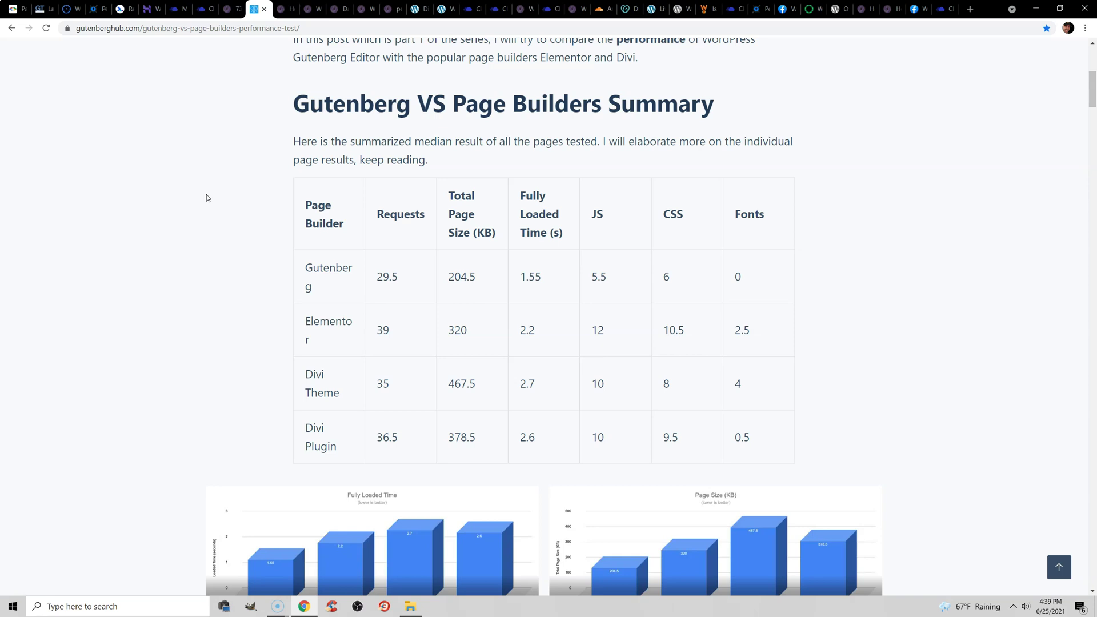
{"action": "key", "text": "ctrl+Tab"}
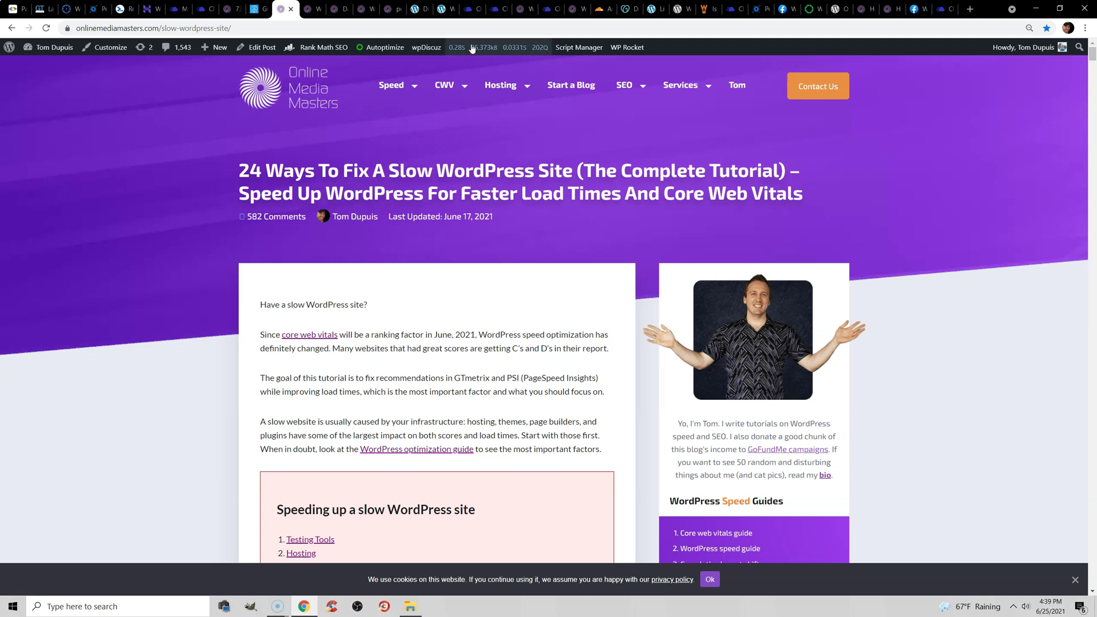
Step: Show the page's database queries grouped by component in Query Monitor
{"action": "mouse_move", "coordinate": [472, 49]}
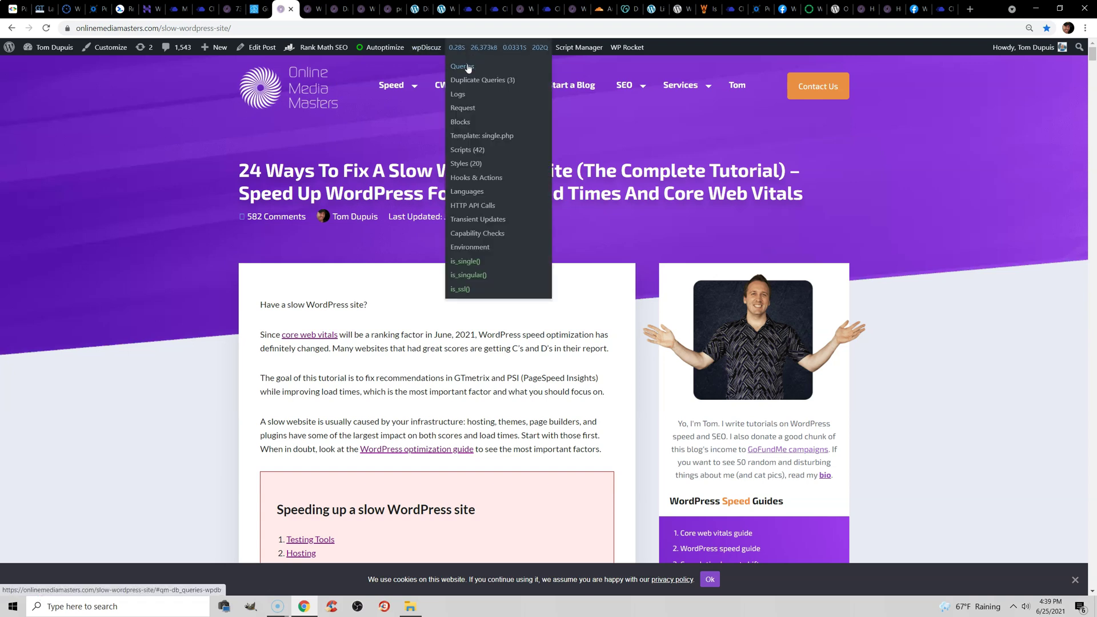
{"action": "left_click", "coordinate": [463, 67]}
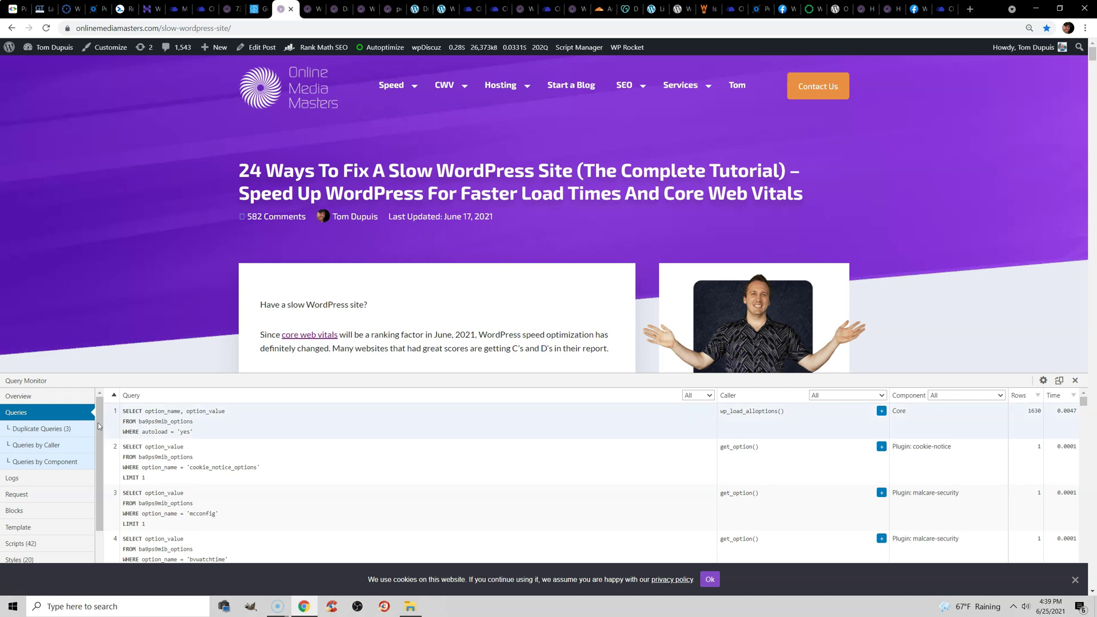
{"action": "left_click", "coordinate": [51, 468]}
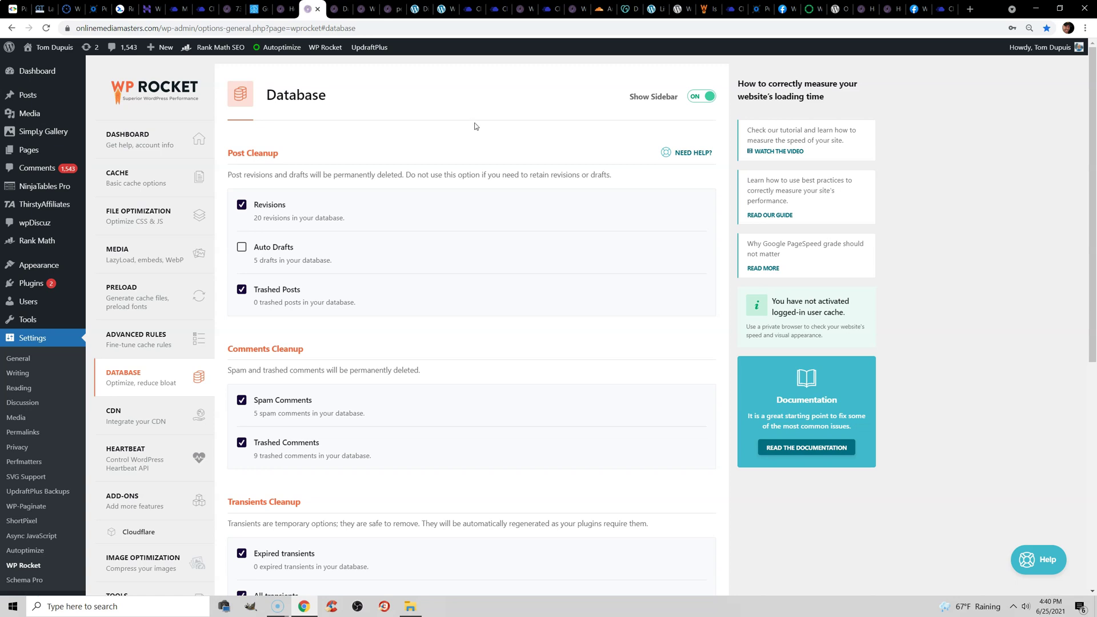
Step: Scroll through WP Rocket's database and automatic cleanup options, then switch to WP-Optimize's Database page
{"action": "scroll", "coordinate": [433, 197], "scroll_direction": "down", "scroll_amount": 2}
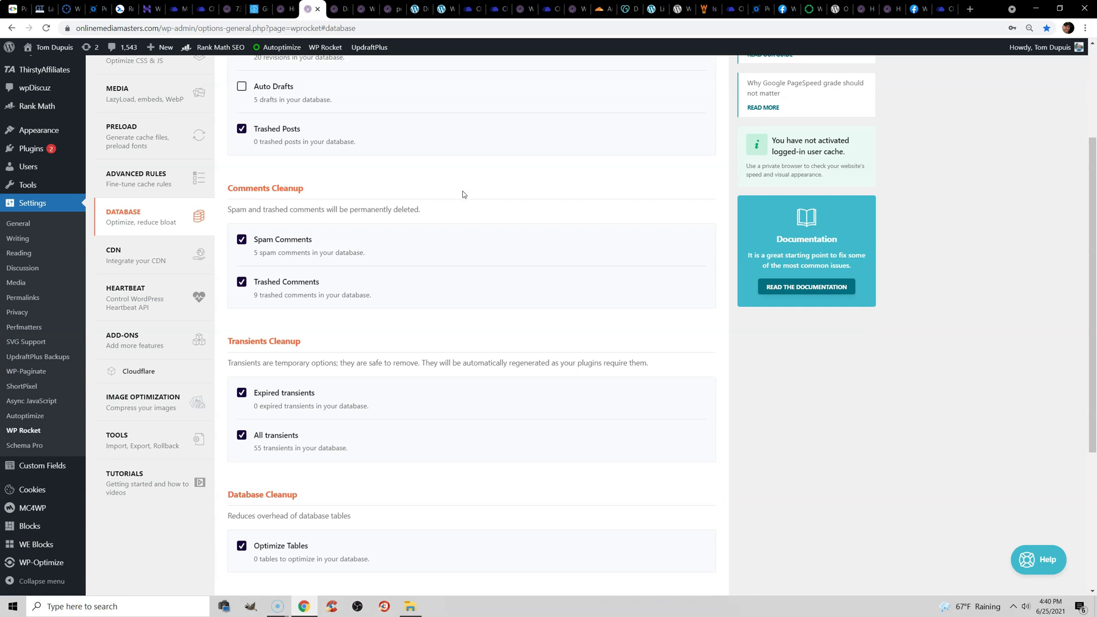
{"action": "scroll", "coordinate": [463, 194], "scroll_direction": "down", "scroll_amount": 3}
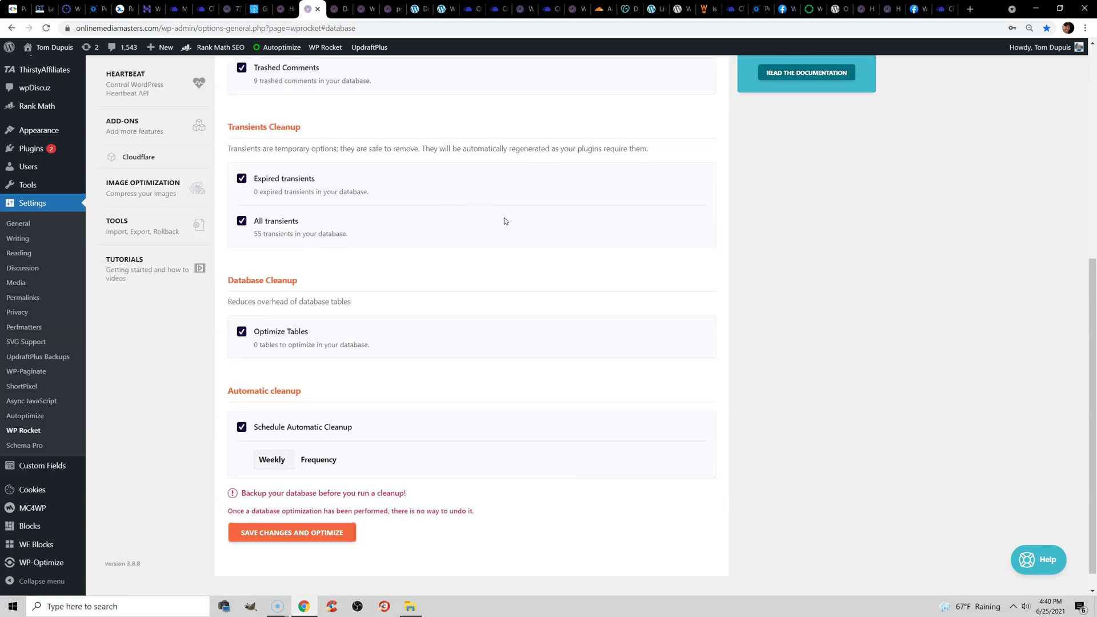
{"action": "left_click", "coordinate": [337, 11]}
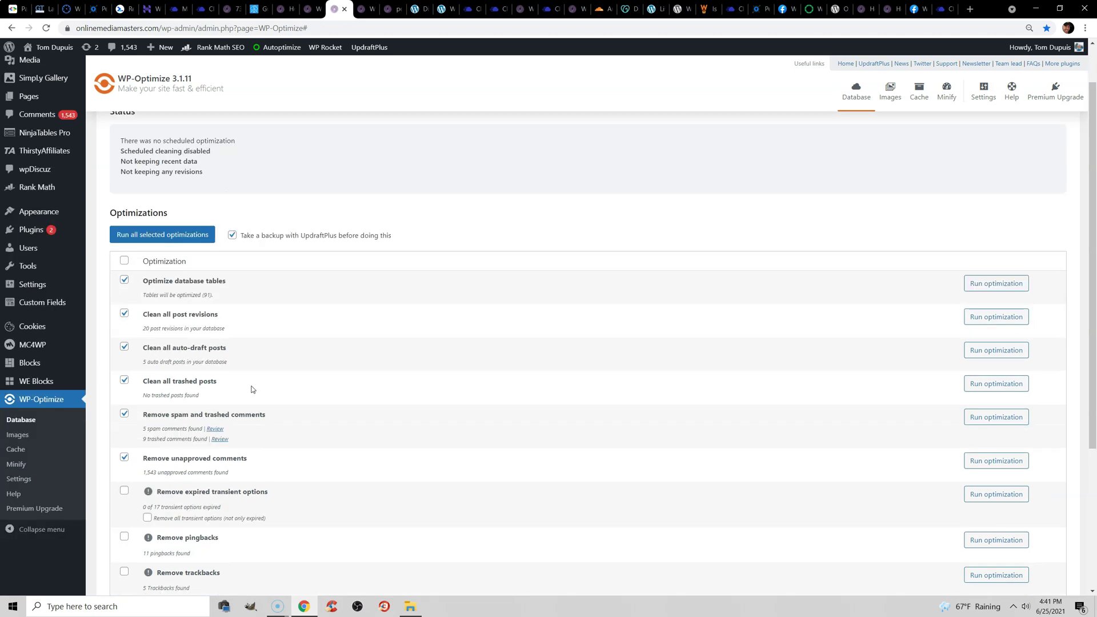
Step: Show WP-Optimize's database tables and scroll through their sizes and overhead
{"action": "left_click", "coordinate": [178, 137]}
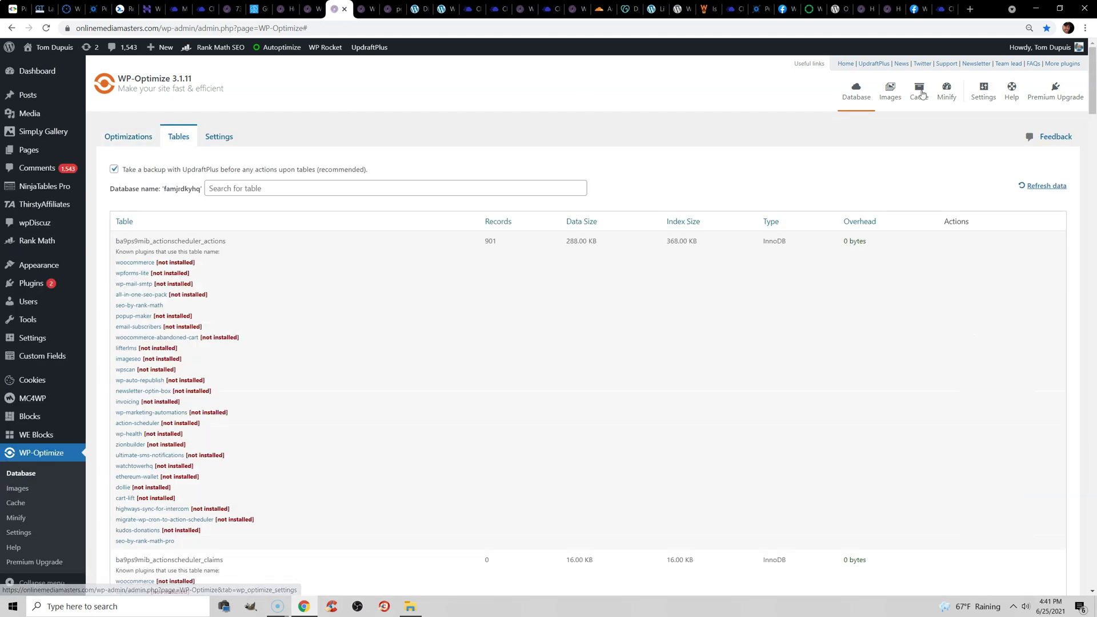
{"action": "left_click_drag", "start_coordinate": [1092, 61], "coordinate": [1092, 250]}
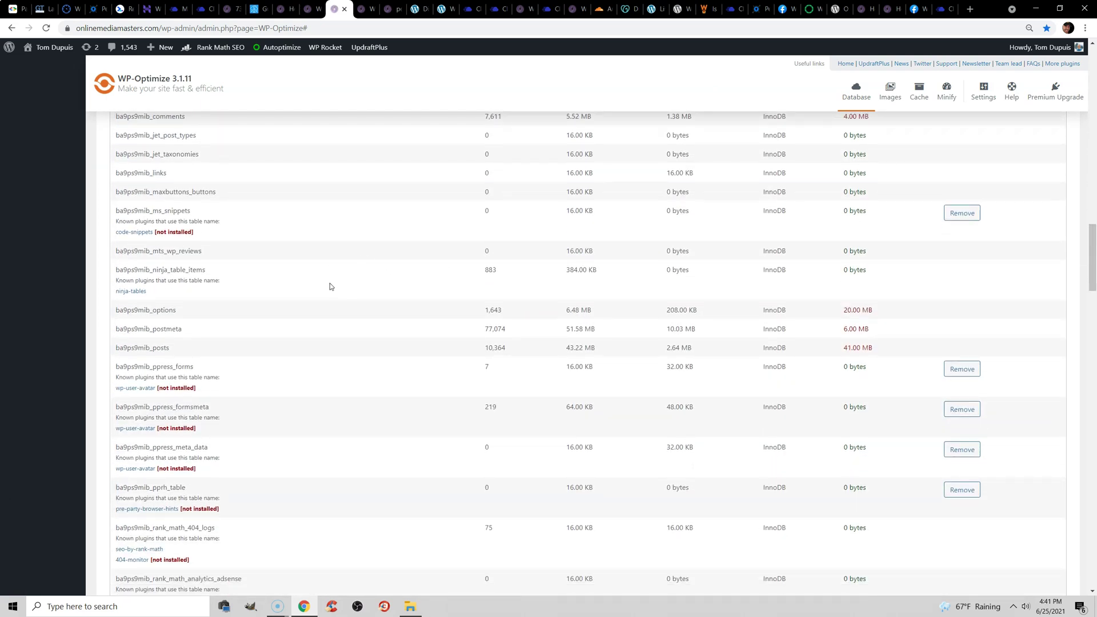
{"action": "scroll", "coordinate": [330, 283], "scroll_direction": "down", "scroll_amount": 1}
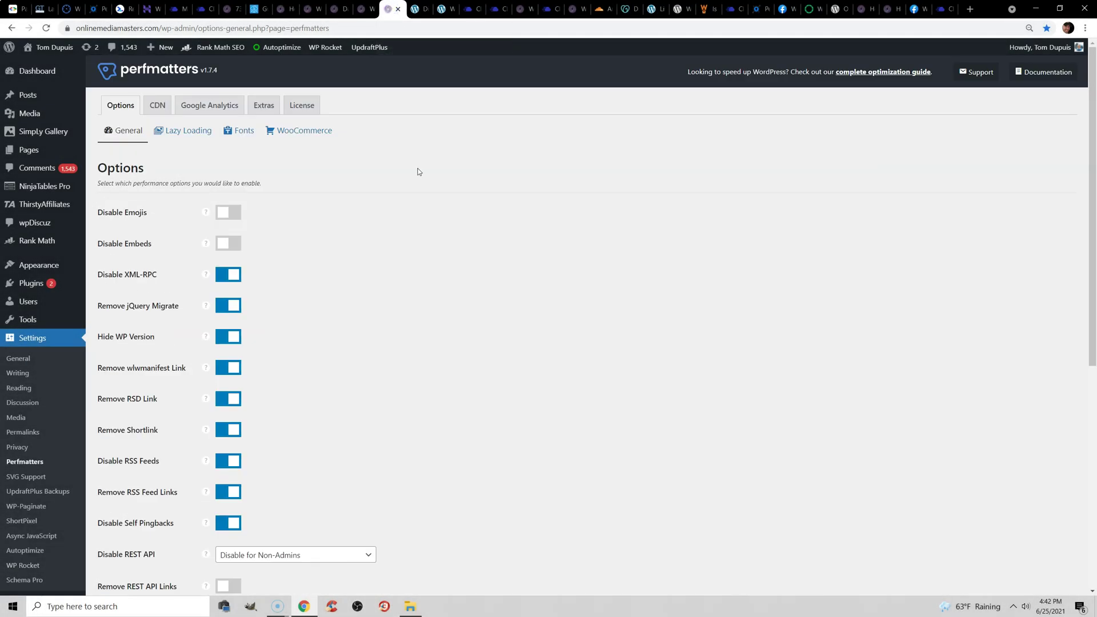
Step: Keep Perfmatters' post revisions limit at 10 and autosave interval at 5 Minutes
{"action": "scroll", "coordinate": [387, 203], "scroll_direction": "down", "scroll_amount": 7}
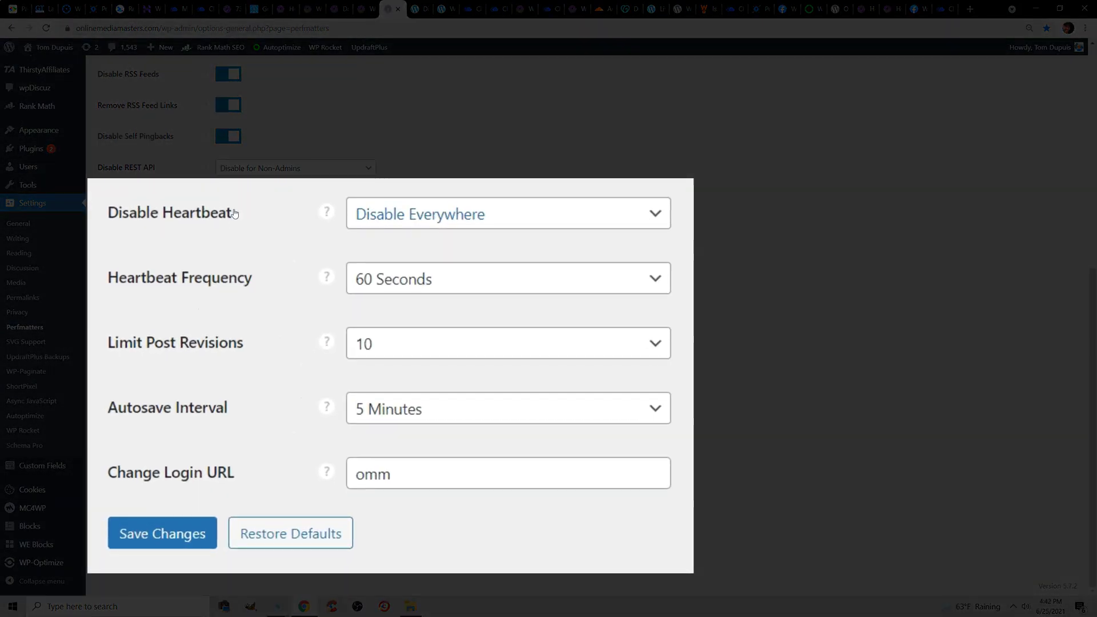
{"action": "left_click", "coordinate": [422, 346]}
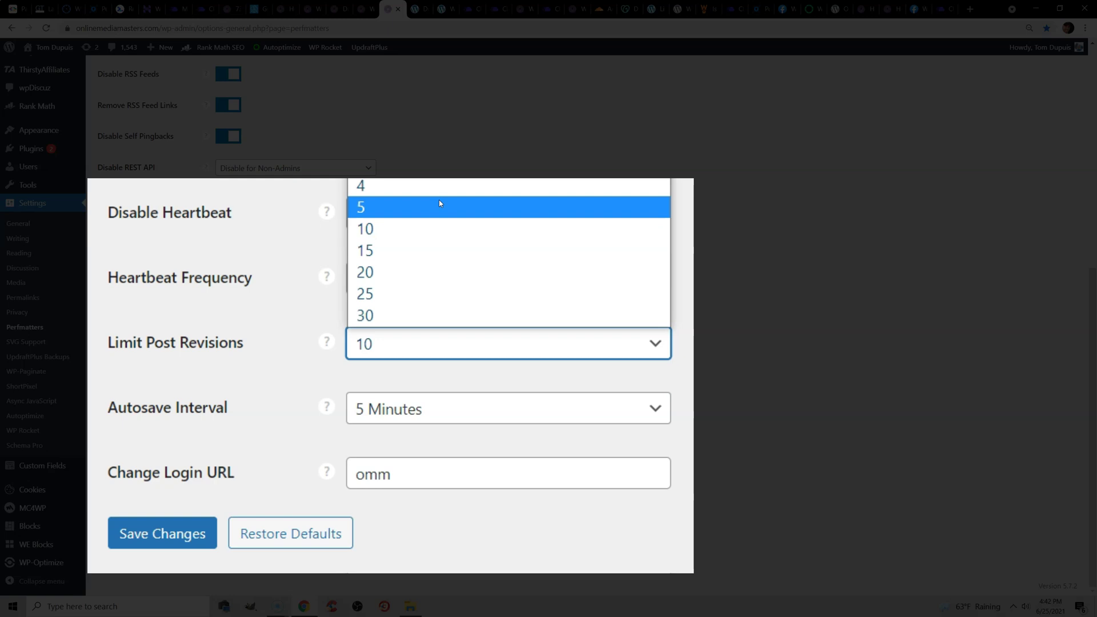
{"action": "left_click", "coordinate": [433, 230]}
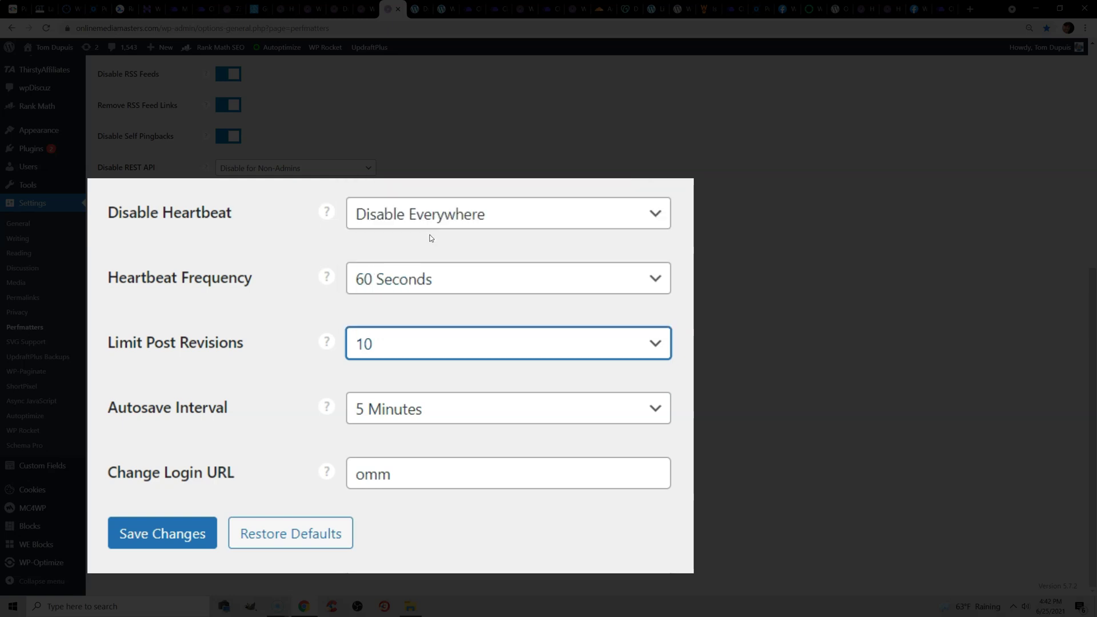
{"action": "left_click", "coordinate": [454, 411]}
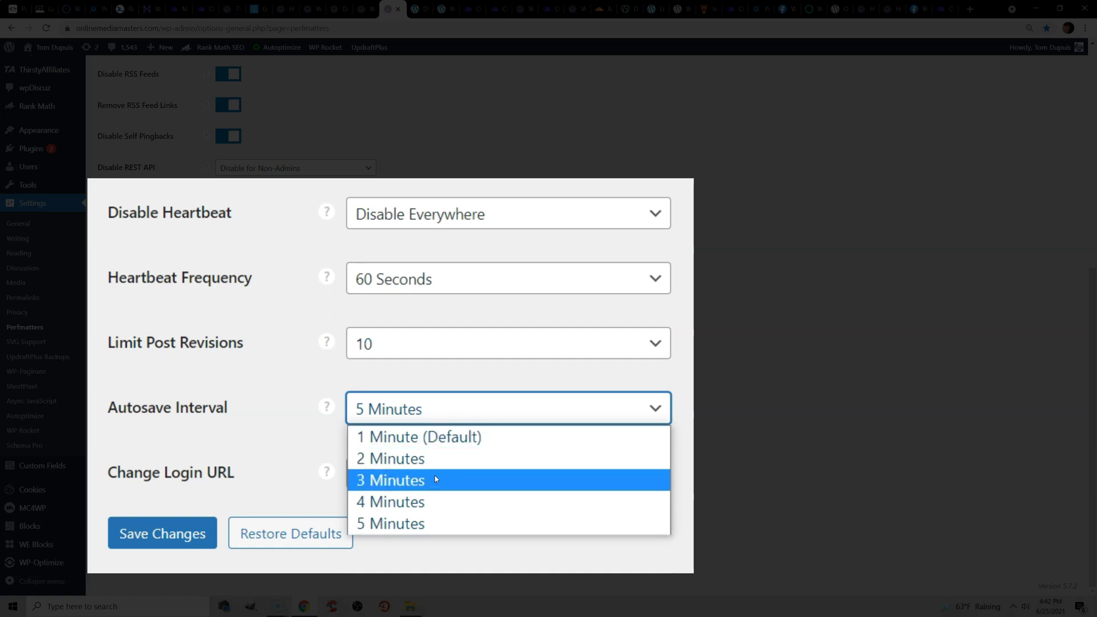
{"action": "left_click", "coordinate": [429, 523]}
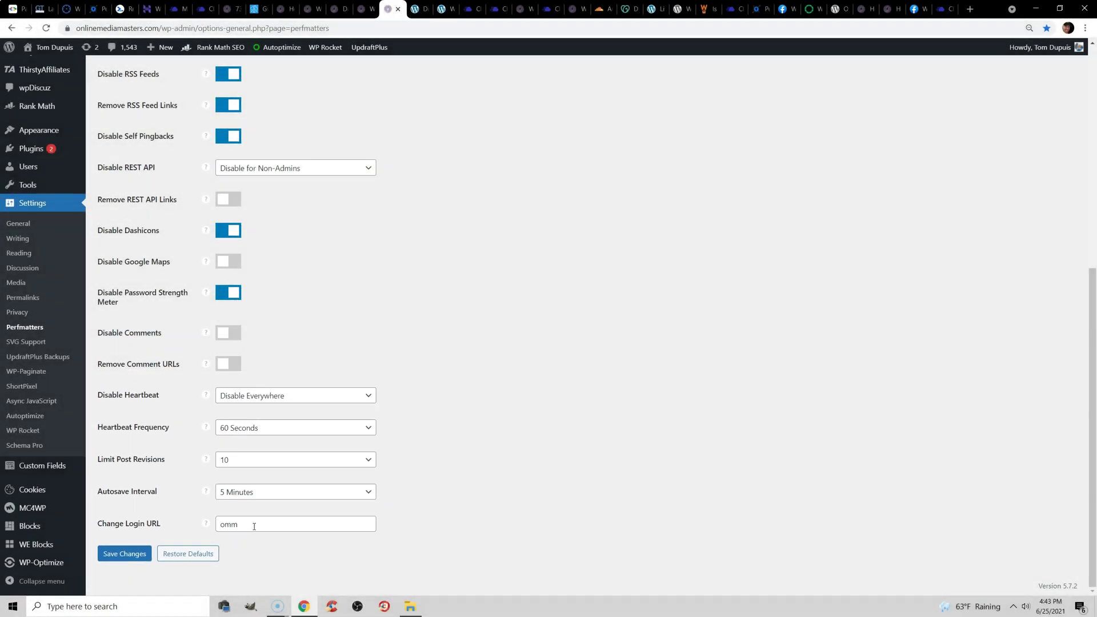
Step: Cycle through the Disable Widgets and WooCommerce bloat settings tabs
{"action": "key", "text": "ctrl+Tab"}
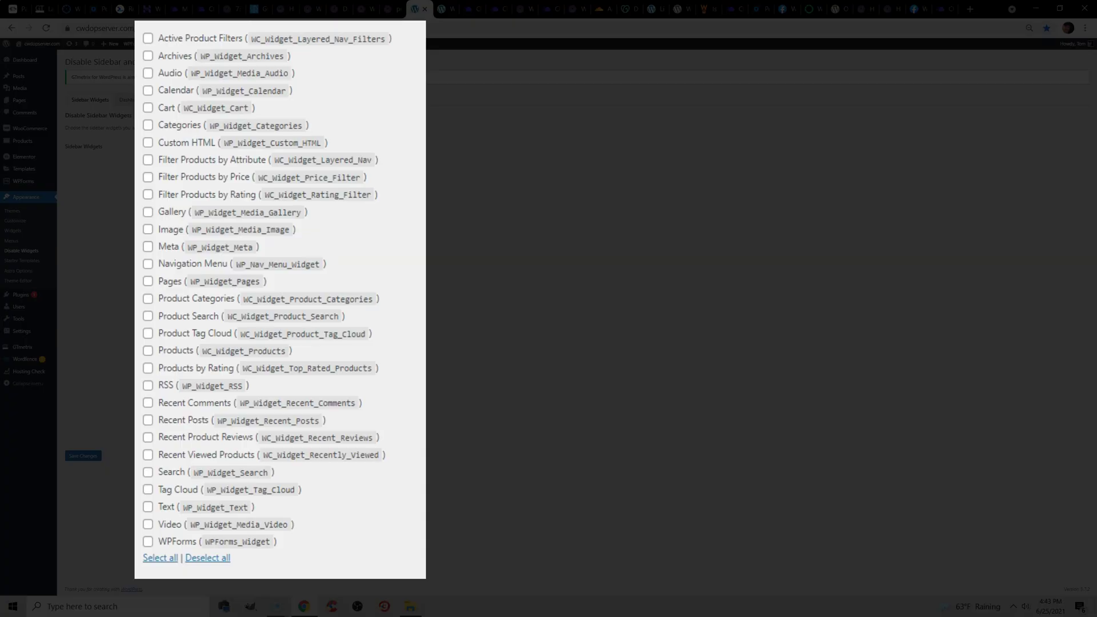
{"action": "key", "text": "ctrl+Tab"}
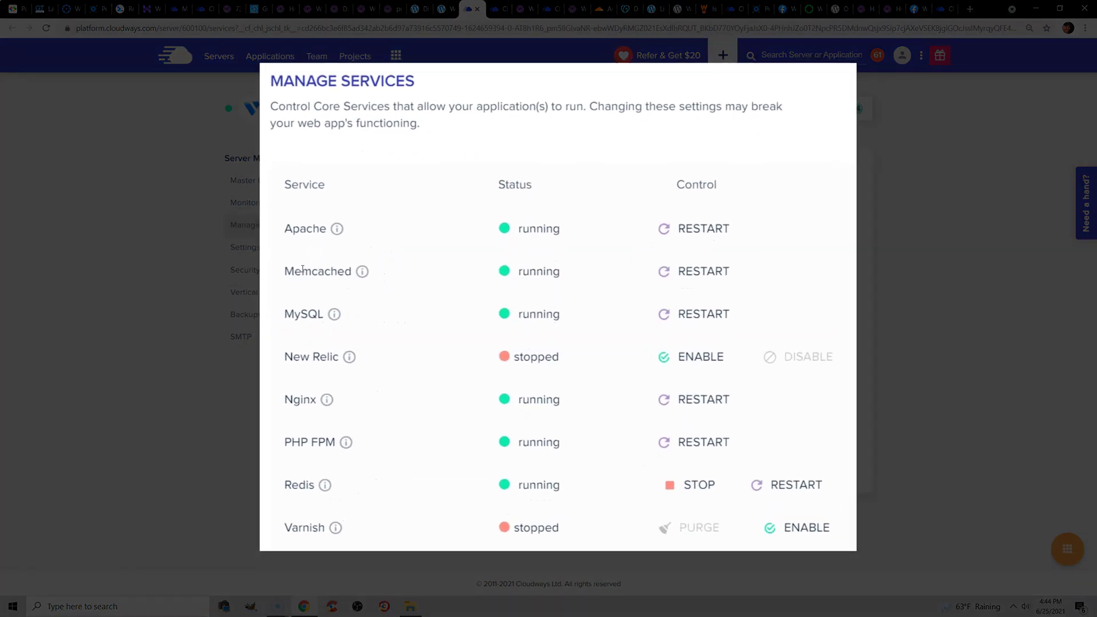
{"action": "double_click", "coordinate": [400, 293]}
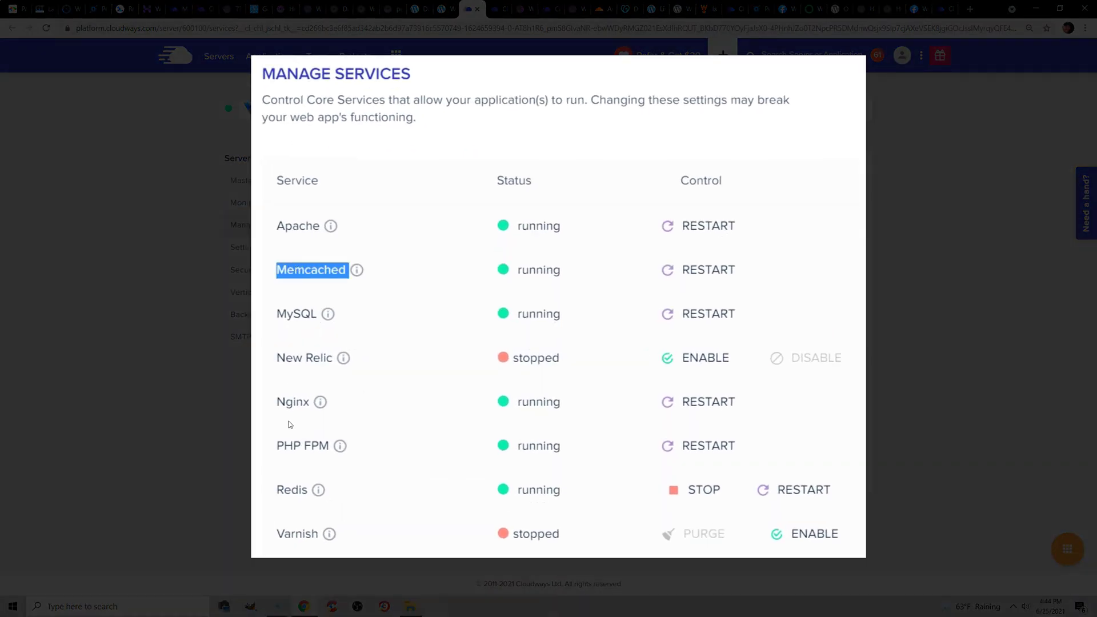
{"action": "double_click", "coordinate": [289, 489]}
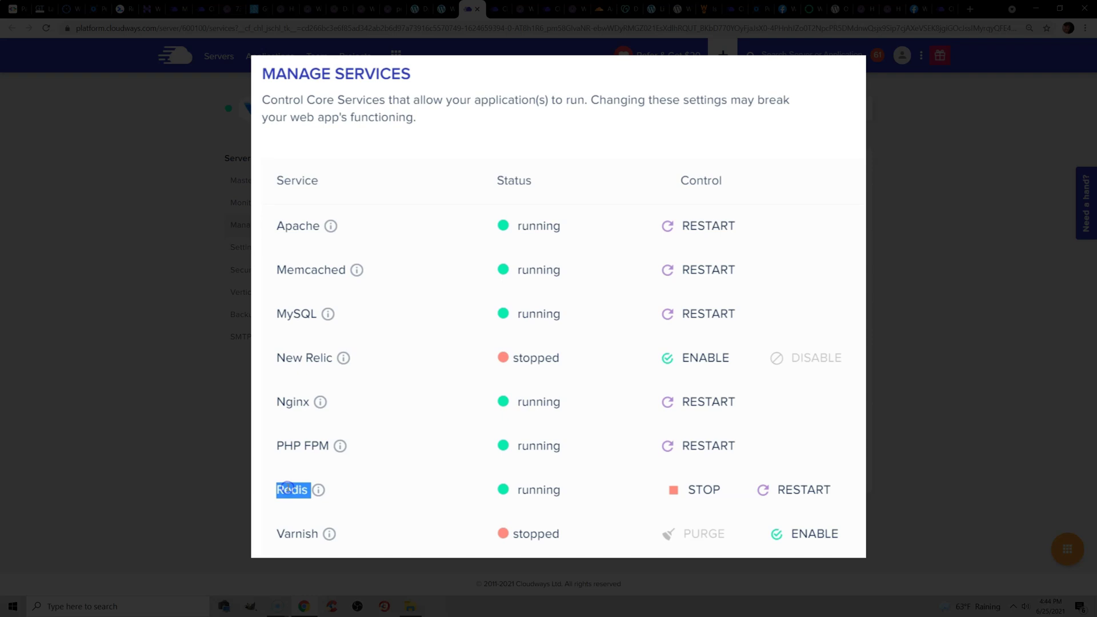
{"action": "double_click", "coordinate": [290, 535]}
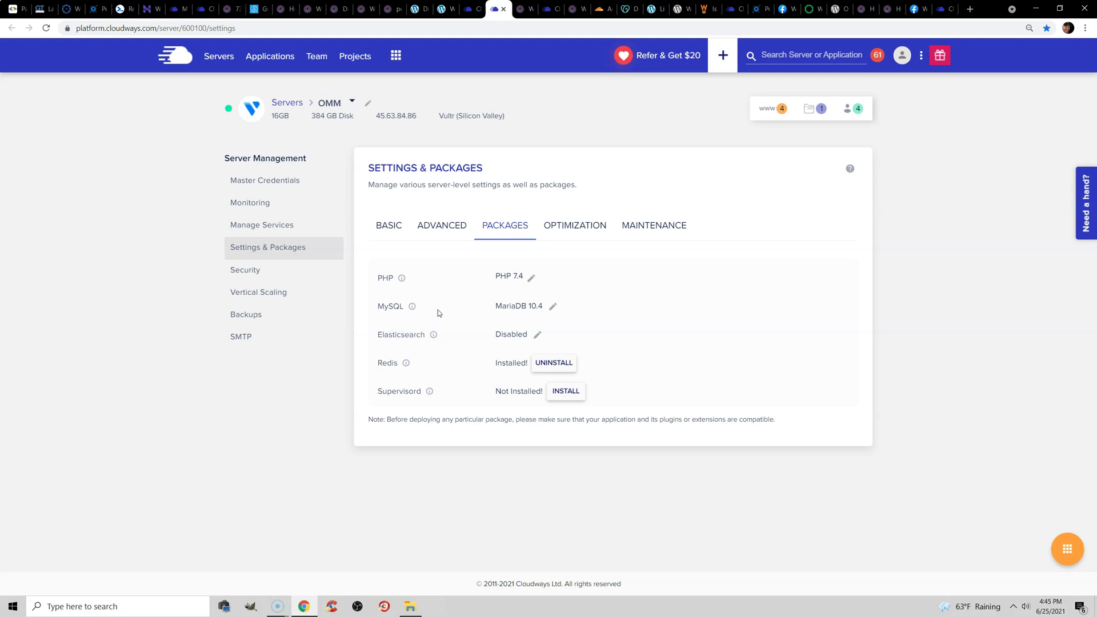
Step: Switch to the WordPress Updates page showing version 5.7.2 with plugin updates pending
{"action": "key", "text": "ctrl+Tab"}
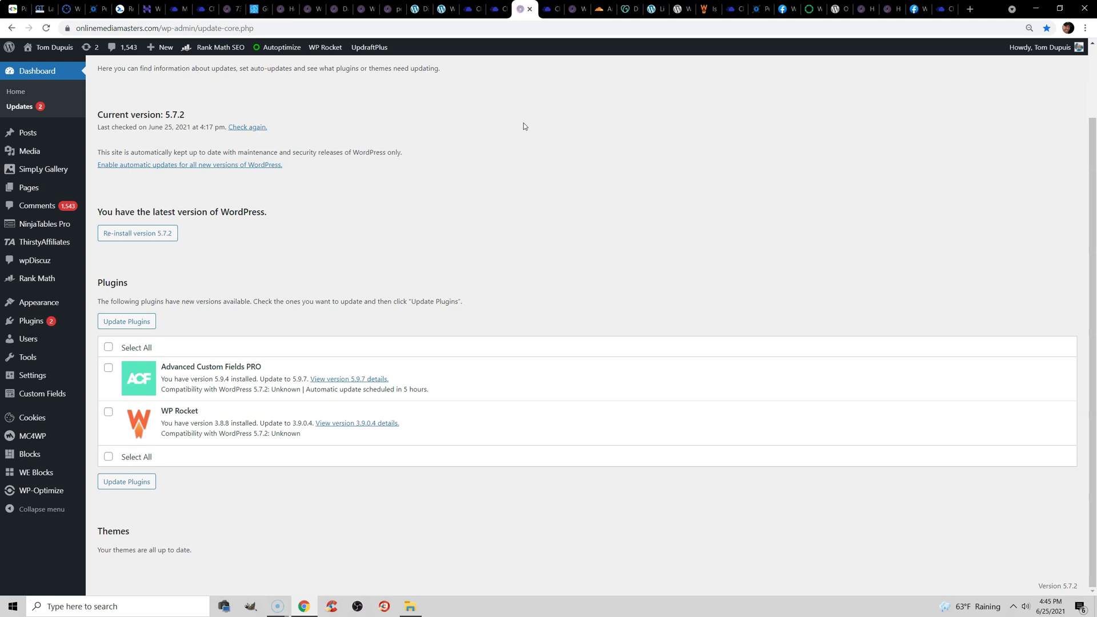
Step: Review the PHP versions available in Cloudways, up to 8.0, and keep PHP 7.4
{"action": "left_click", "coordinate": [495, 10]}
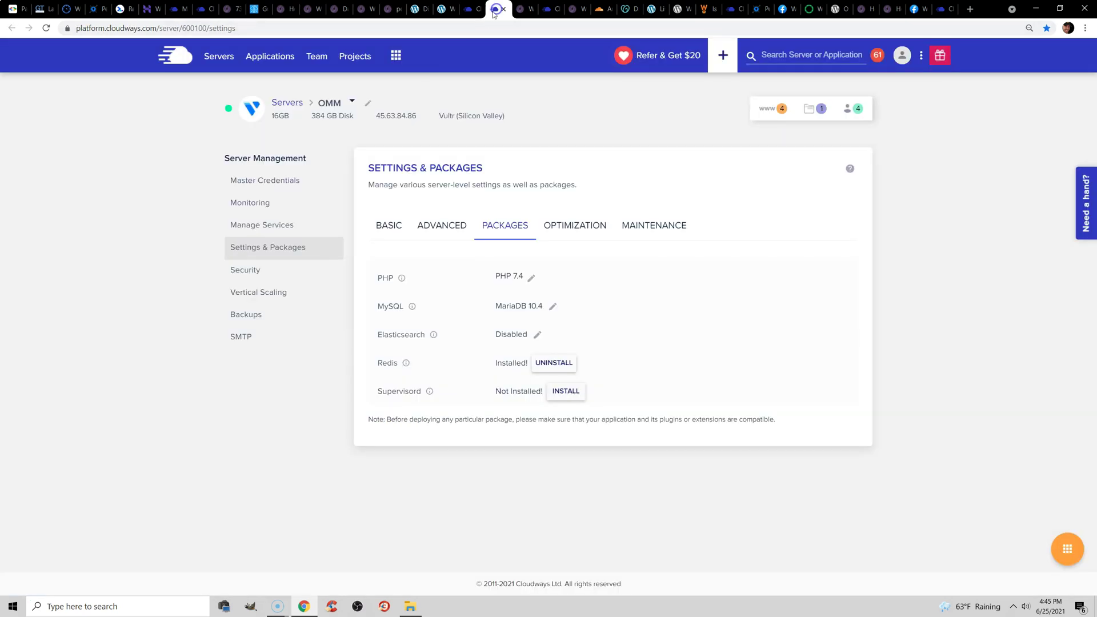
{"action": "left_click", "coordinate": [531, 278]}
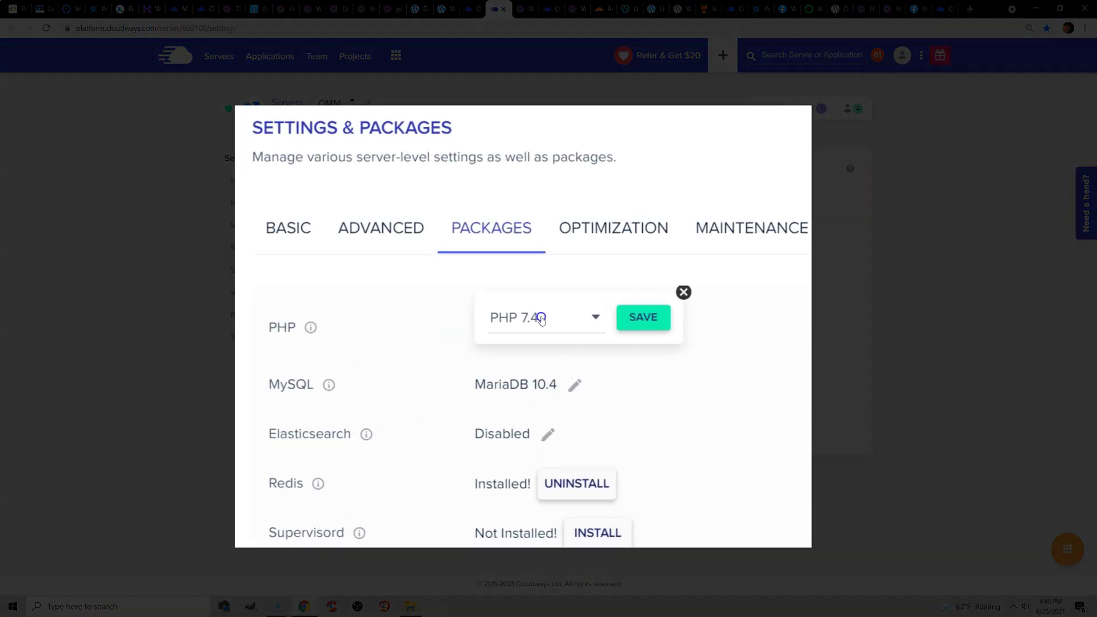
{"action": "left_click", "coordinate": [542, 320]}
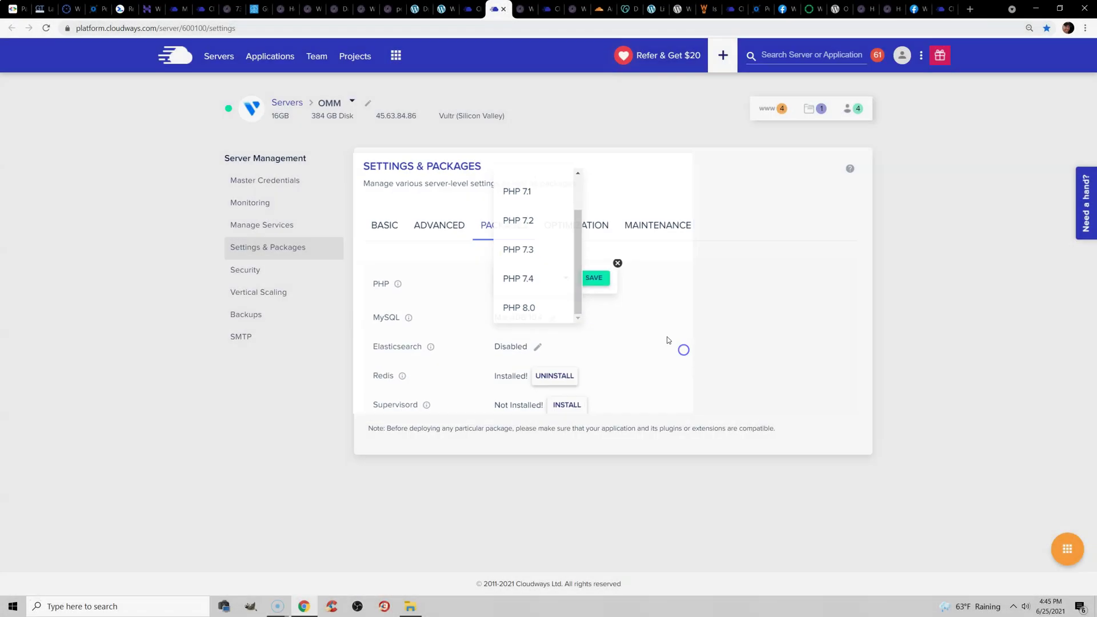
{"action": "left_click", "coordinate": [667, 337]}
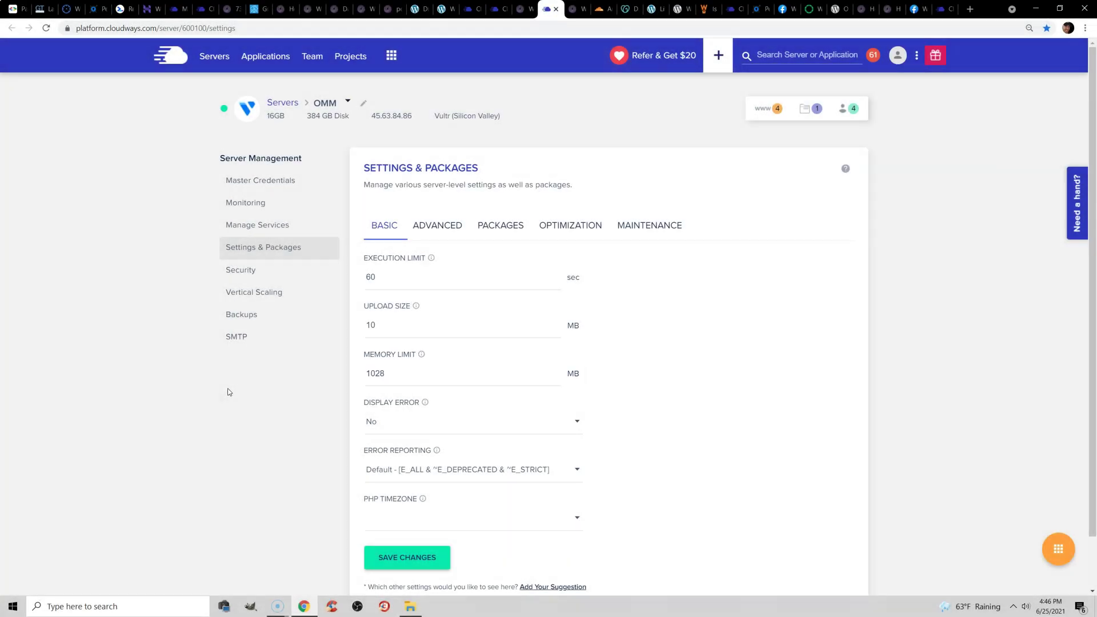
Step: On WP Rocket's Cache tab, raise the Cache Lifespan ten days, from 10 to 20
{"action": "key", "text": "ctrl+Tab"}
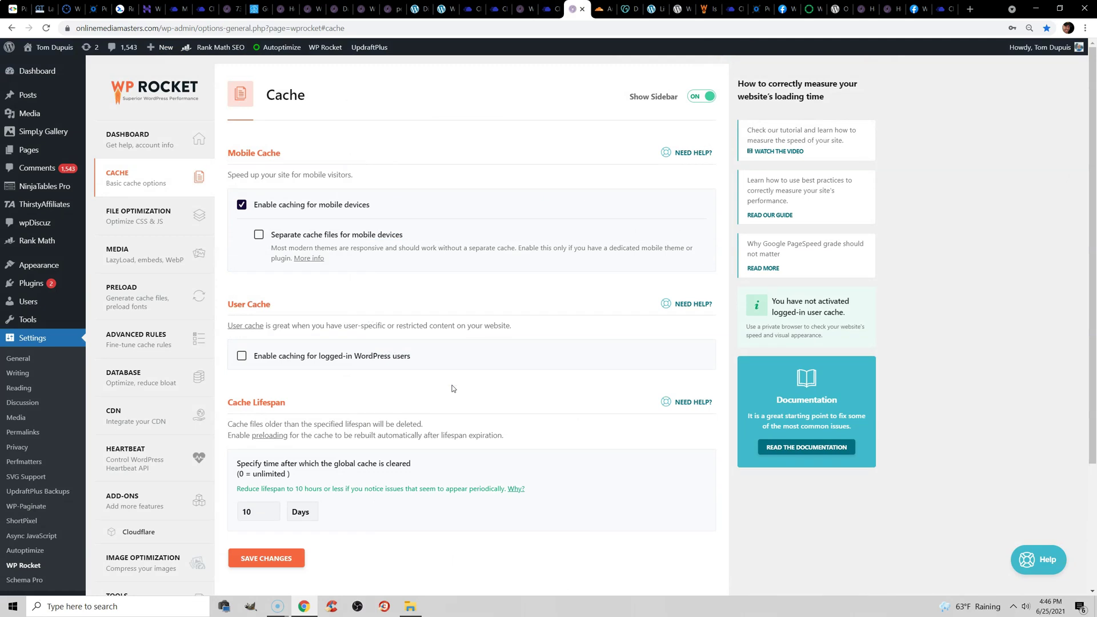
{"action": "scroll", "coordinate": [412, 320], "scroll_direction": "down", "scroll_amount": 2}
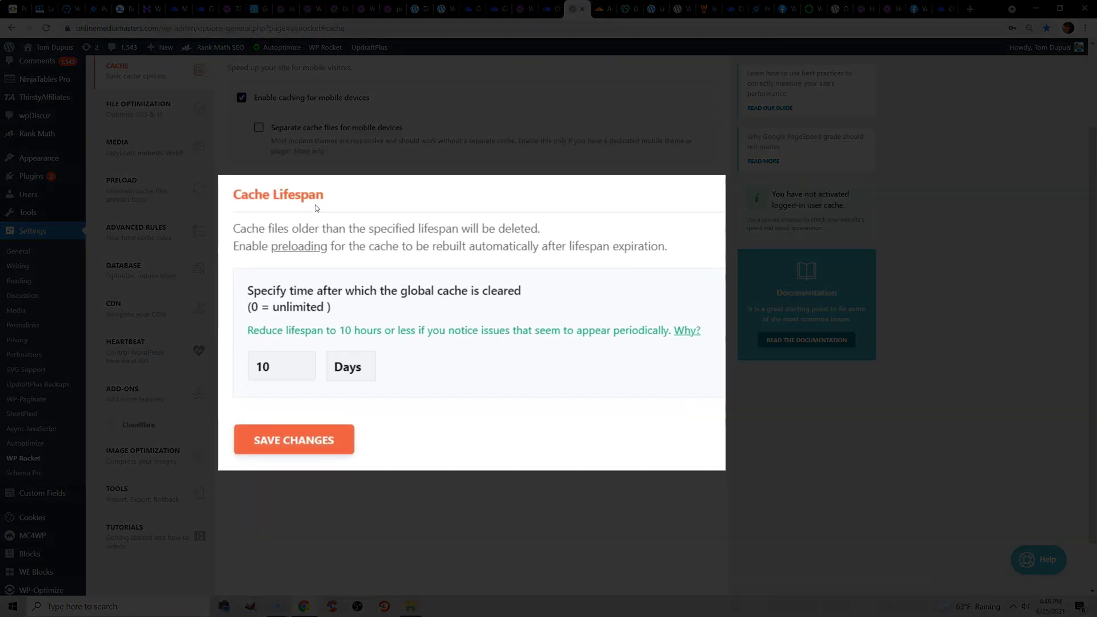
{"action": "left_click", "coordinate": [303, 362]}
{"action": "left_click", "coordinate": [302, 362]}
{"action": "left_click", "coordinate": [303, 361]}
{"action": "left_click", "coordinate": [302, 362]}
{"action": "left_click", "coordinate": [302, 361]}
{"action": "left_click", "coordinate": [303, 362]}
{"action": "left_click", "coordinate": [302, 362]}
{"action": "left_click", "coordinate": [303, 362]}
{"action": "left_click", "coordinate": [302, 362]}
{"action": "left_click", "coordinate": [303, 362]}
{"action": "left_click", "coordinate": [303, 362]}
{"action": "left_click", "coordinate": [303, 362]}
{"action": "left_click", "coordinate": [302, 362]}
{"action": "left_click", "coordinate": [303, 361]}
Step: Bring the Cache Lifespan back down to 8 days
{"action": "left_click", "coordinate": [302, 370]}
{"action": "left_click", "coordinate": [302, 370]}
{"action": "left_click", "coordinate": [302, 370]}
{"action": "left_click", "coordinate": [302, 370]}
{"action": "left_click", "coordinate": [303, 371]}
{"action": "left_click", "coordinate": [302, 371]}
{"action": "left_click", "coordinate": [303, 370]}
{"action": "left_click", "coordinate": [303, 370]}
{"action": "left_click", "coordinate": [303, 370]}
{"action": "left_click", "coordinate": [302, 371]}
{"action": "left_click", "coordinate": [303, 370]}
{"action": "left_click", "coordinate": [303, 370]}
{"action": "left_click", "coordinate": [302, 370]}
{"action": "left_click", "coordinate": [302, 371]}
{"action": "left_click", "coordinate": [302, 371]}
{"action": "left_click", "coordinate": [302, 370]}
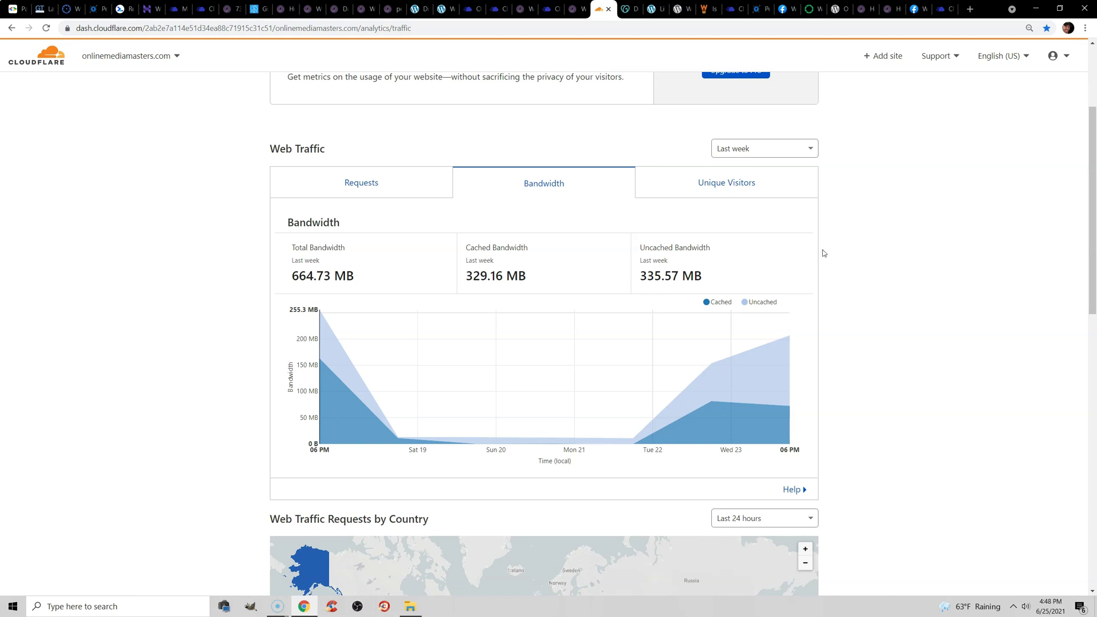
Step: Add the demo domain tomdupuisdemo.com as a new Cloudflare site
{"action": "left_click", "coordinate": [886, 59]}
{"action": "left_click", "coordinate": [444, 182]}
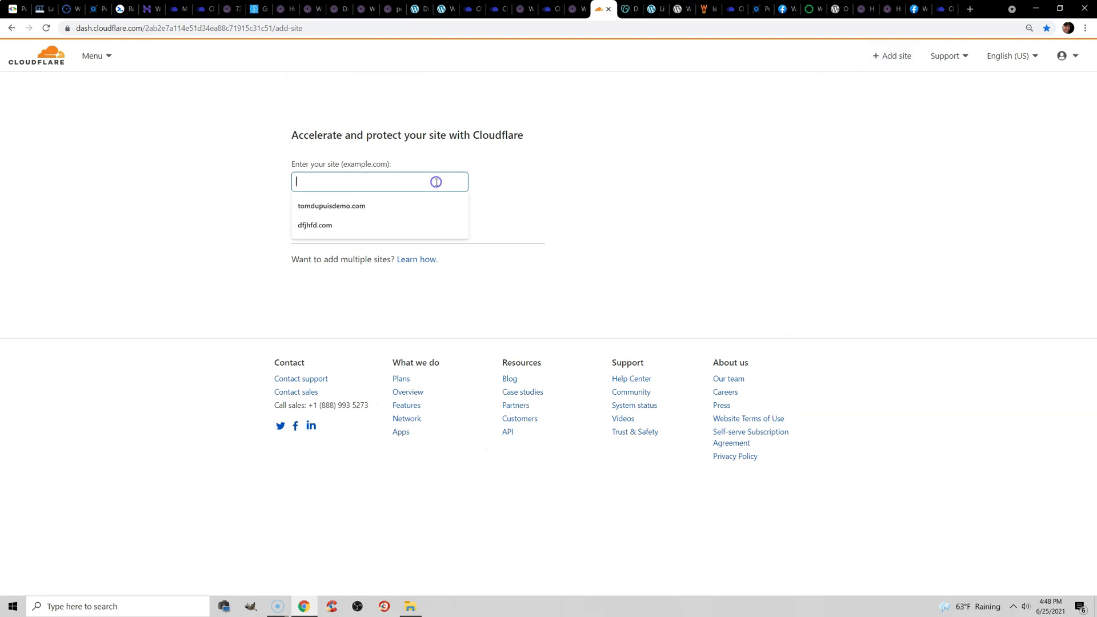
{"action": "left_click", "coordinate": [373, 208]}
{"action": "left_click", "coordinate": [332, 221]}
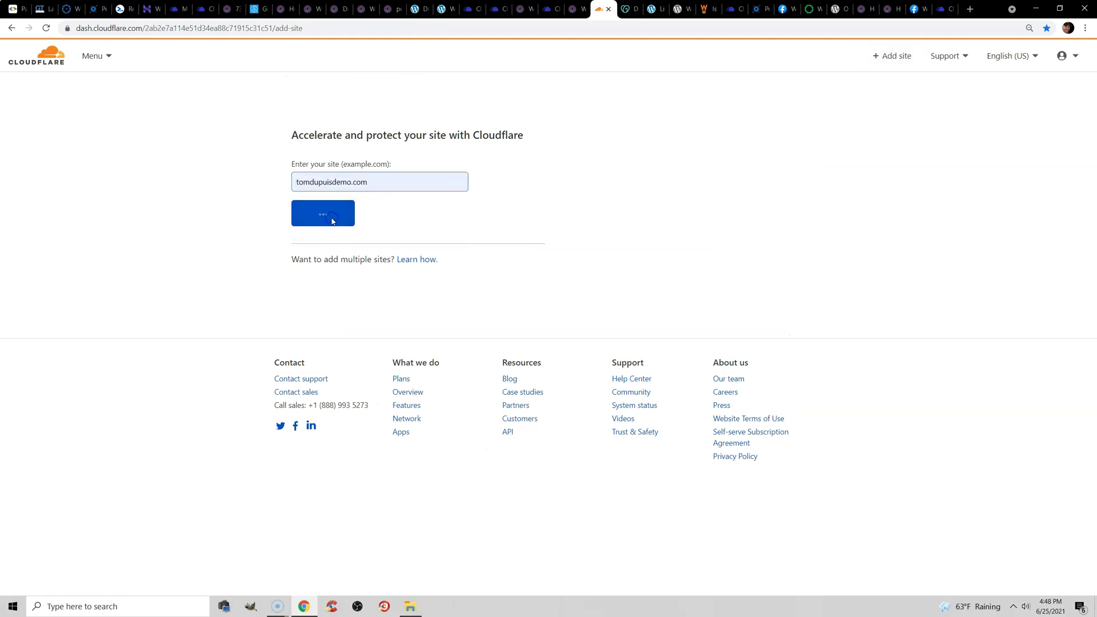
Step: Choose the Free plan and accept the scanned DNS records
{"action": "scroll", "coordinate": [333, 221], "scroll_direction": "down", "scroll_amount": 2}
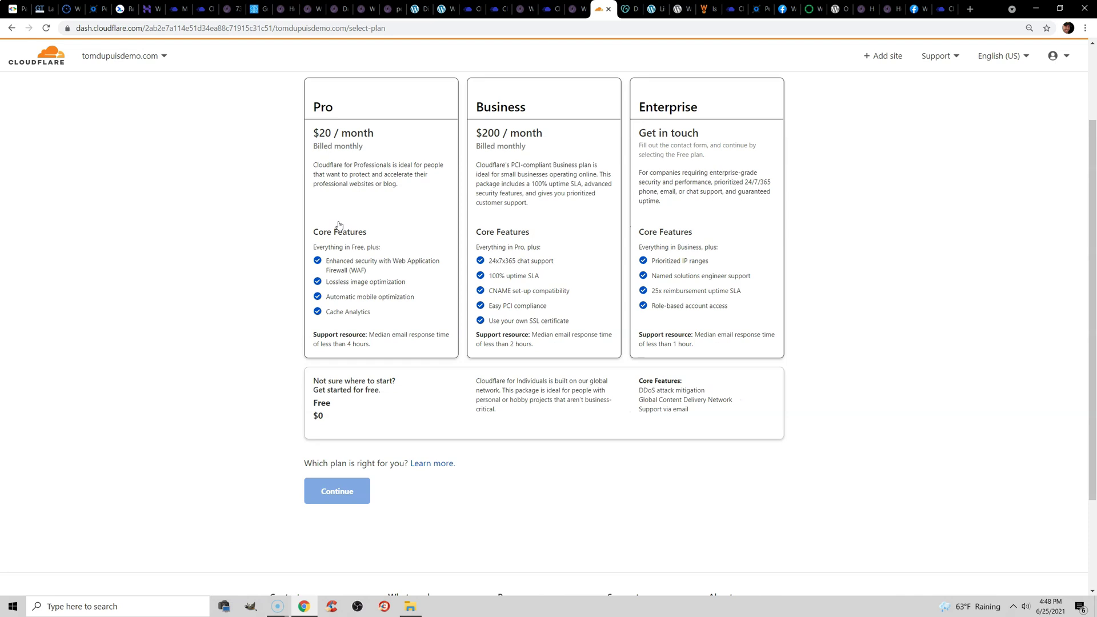
{"action": "left_click", "coordinate": [387, 383]}
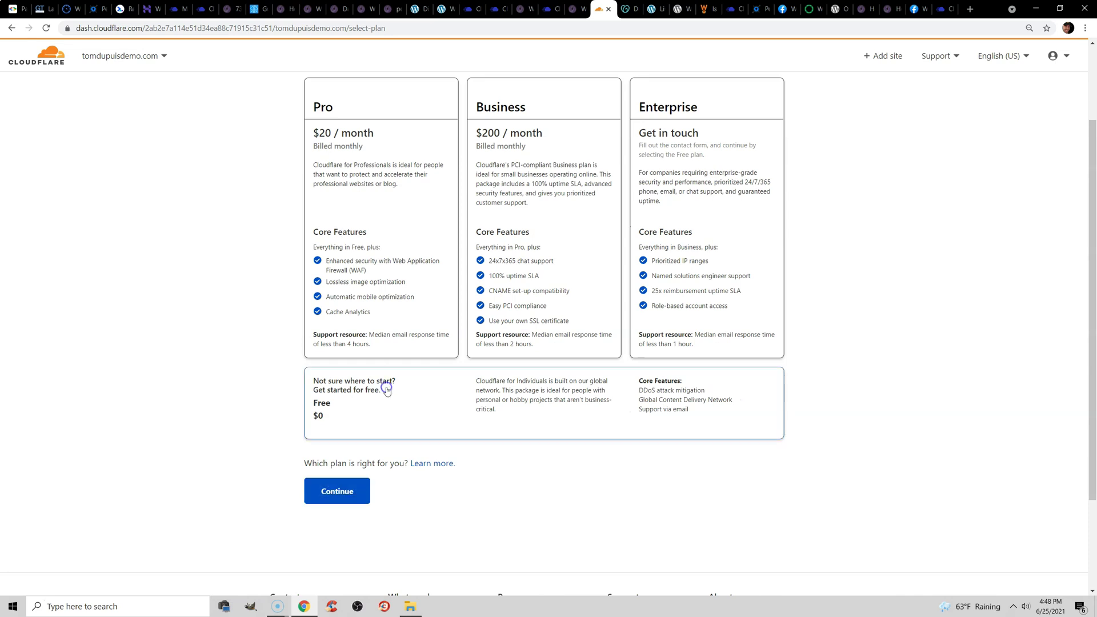
{"action": "left_click", "coordinate": [327, 503]}
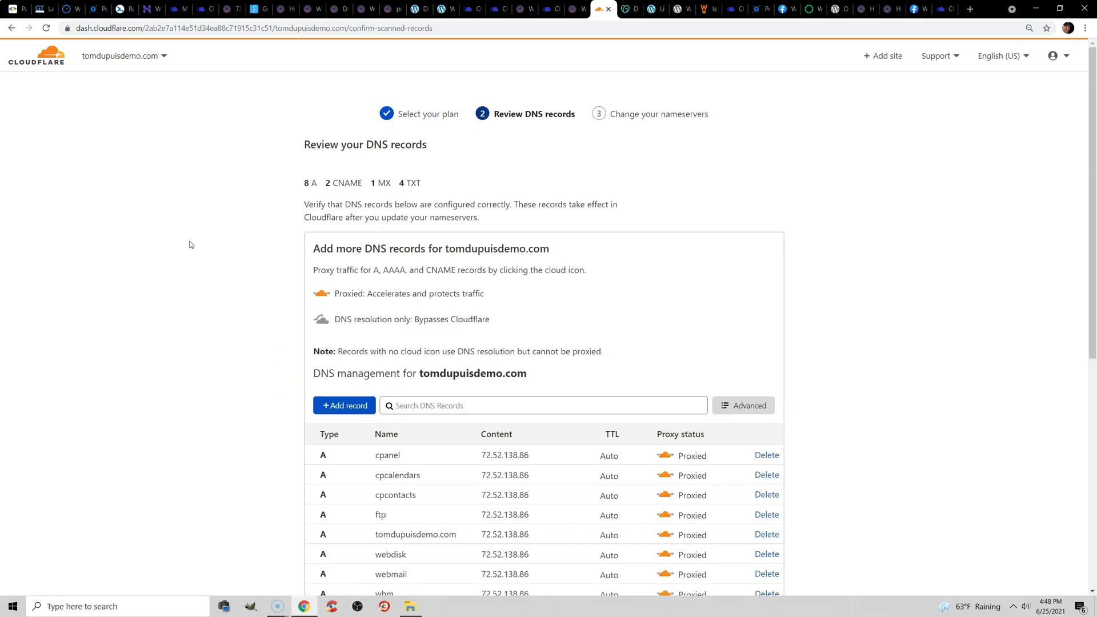
{"action": "scroll", "coordinate": [191, 244], "scroll_direction": "down", "scroll_amount": 5}
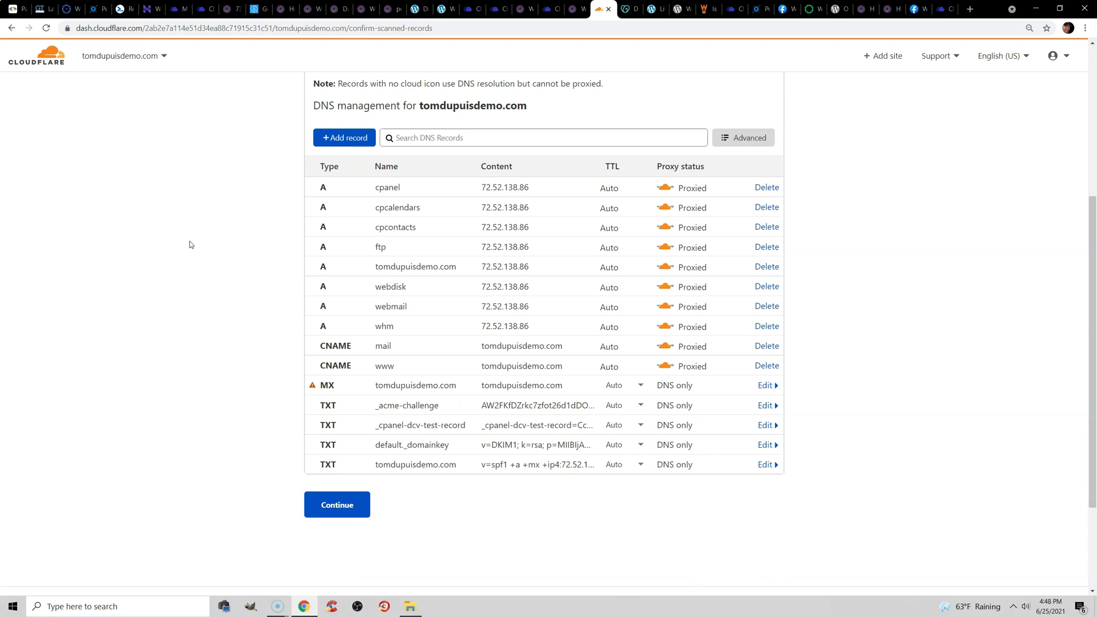
{"action": "left_click", "coordinate": [343, 510]}
Step: Compare the old nameserver and Cloudflare's gordon/jule nameservers against GoDaddy's nameserver settings
{"action": "scroll", "coordinate": [295, 404], "scroll_direction": "down", "scroll_amount": 1}
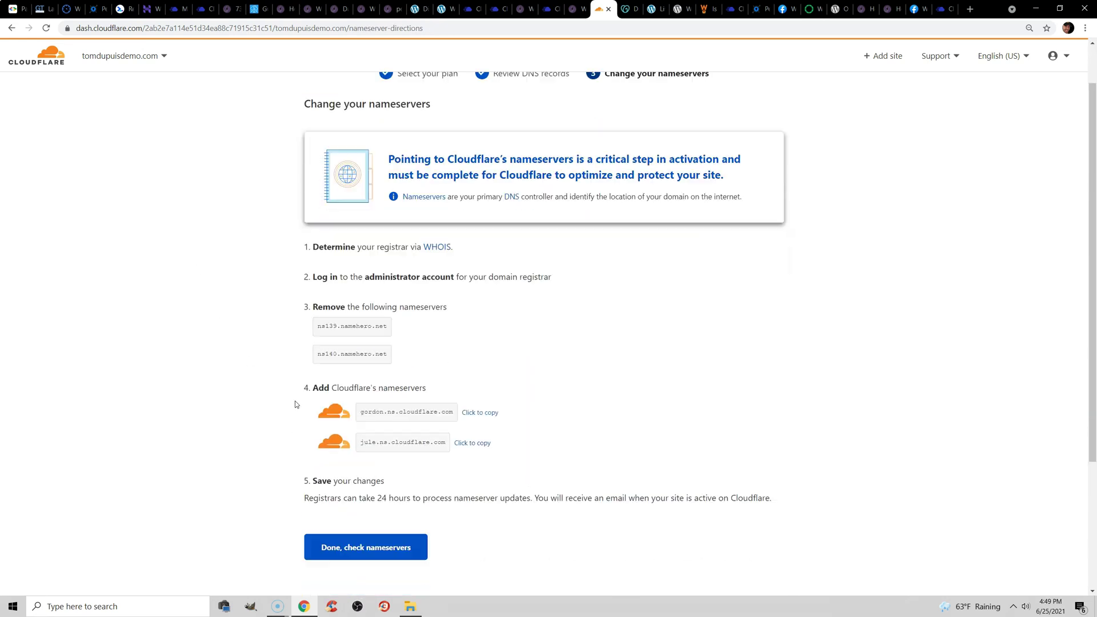
{"action": "scroll", "coordinate": [280, 368], "scroll_direction": "down", "scroll_amount": 1}
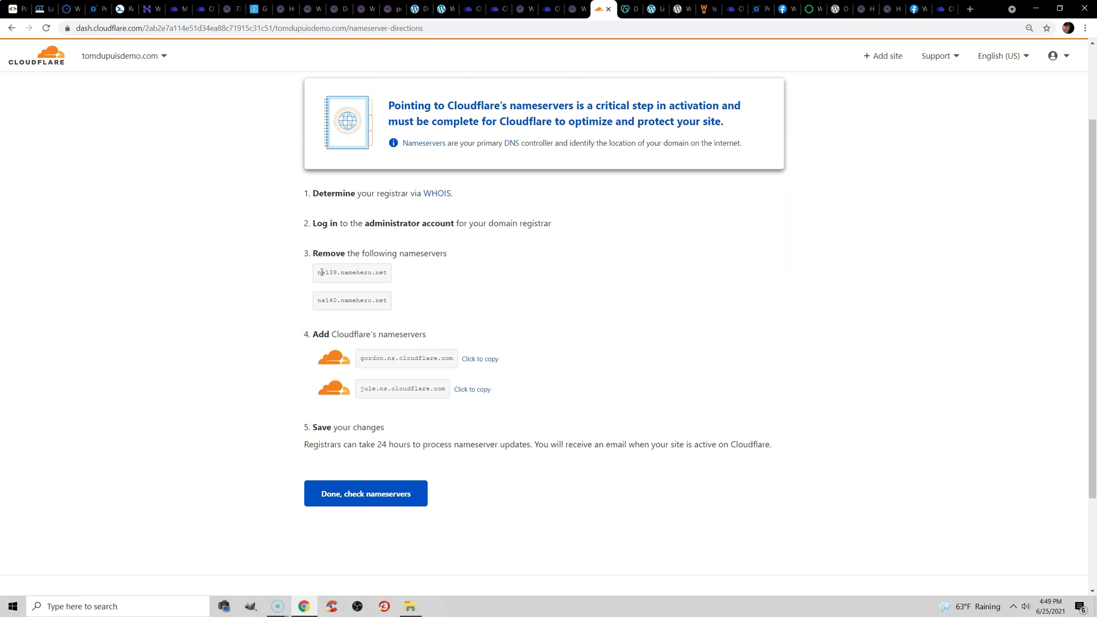
{"action": "left_click_drag", "start_coordinate": [320, 273], "coordinate": [380, 273]}
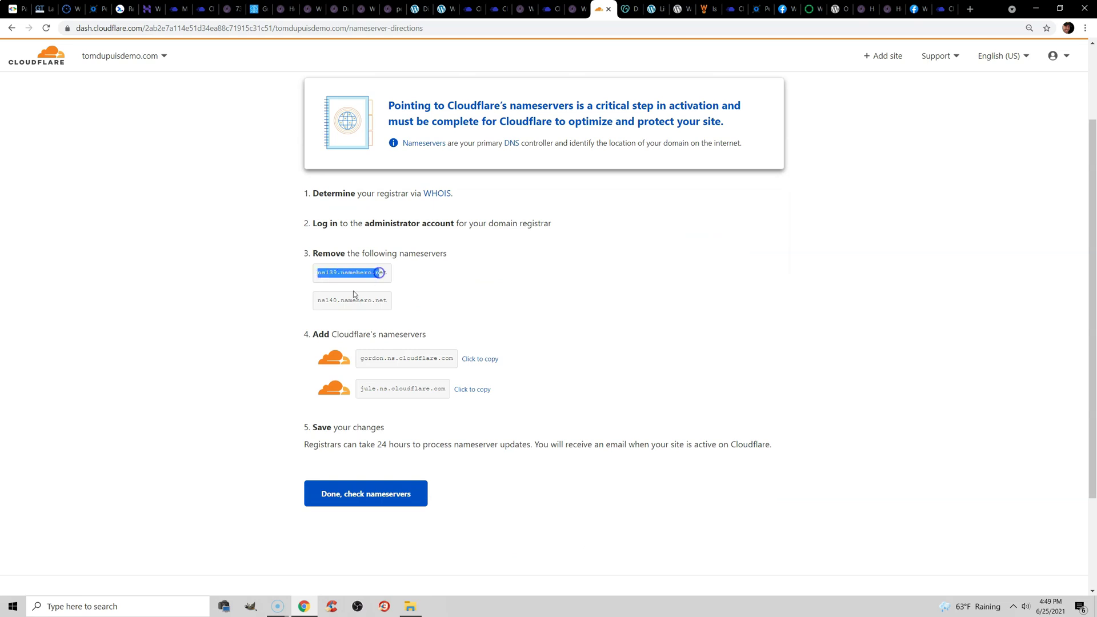
{"action": "left_click_drag", "start_coordinate": [361, 359], "coordinate": [455, 359]}
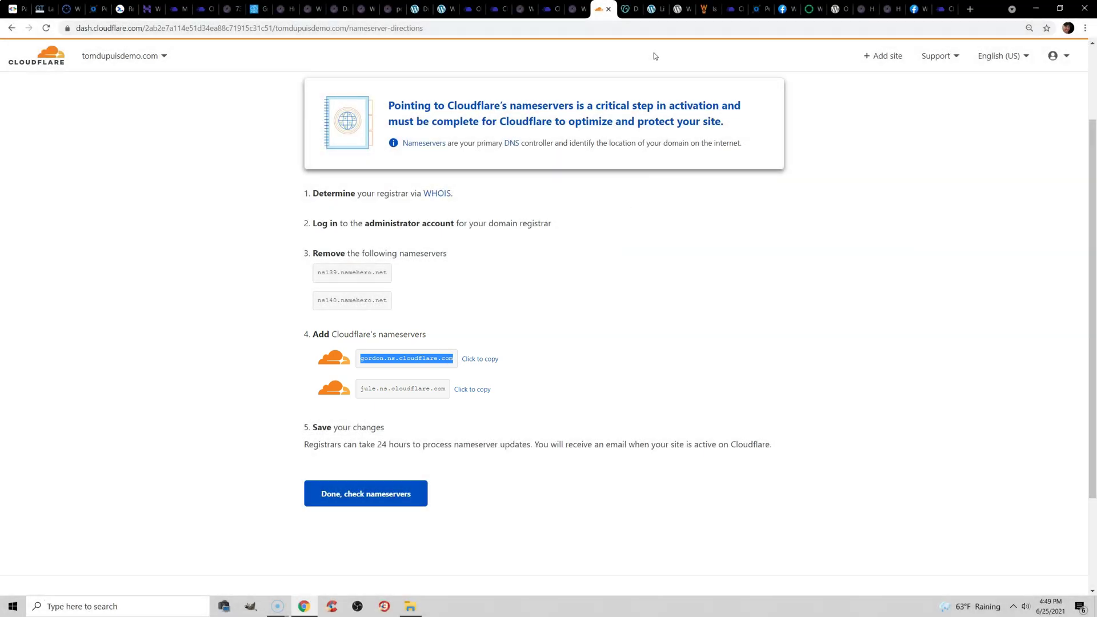
{"action": "left_click", "coordinate": [633, 7]}
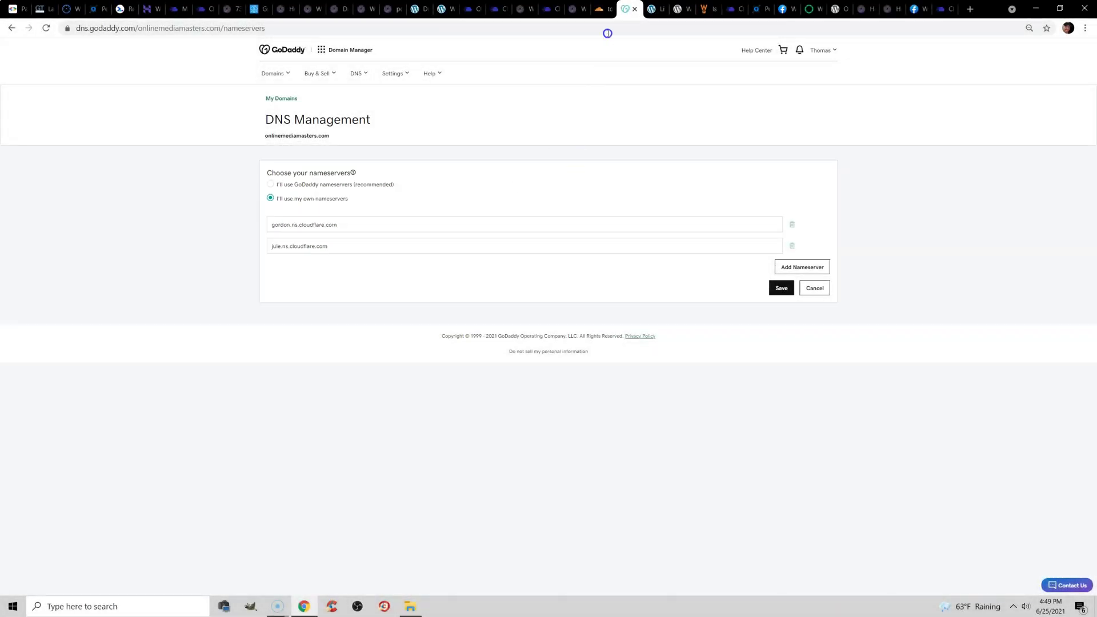
{"action": "left_click", "coordinate": [602, 8]}
Step: Review Bot Fight Mode in onlinemediamasters.com's Firewall Bots settings, then view Wordfence Live Traffic
{"action": "left_click", "coordinate": [56, 63]}
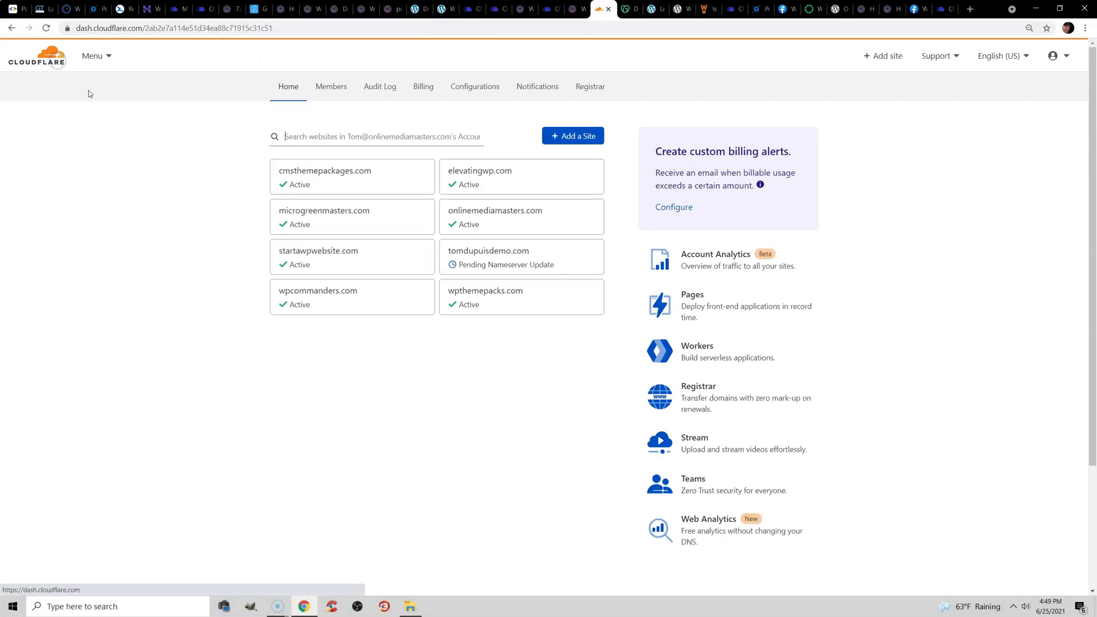
{"action": "left_click", "coordinate": [472, 222]}
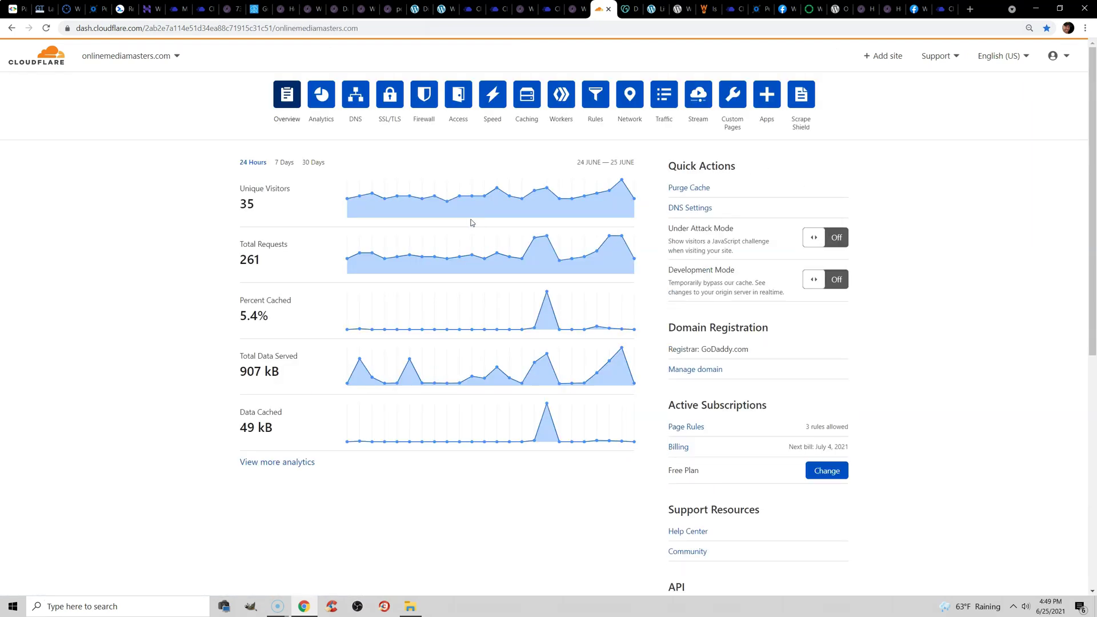
{"action": "left_click", "coordinate": [424, 101]}
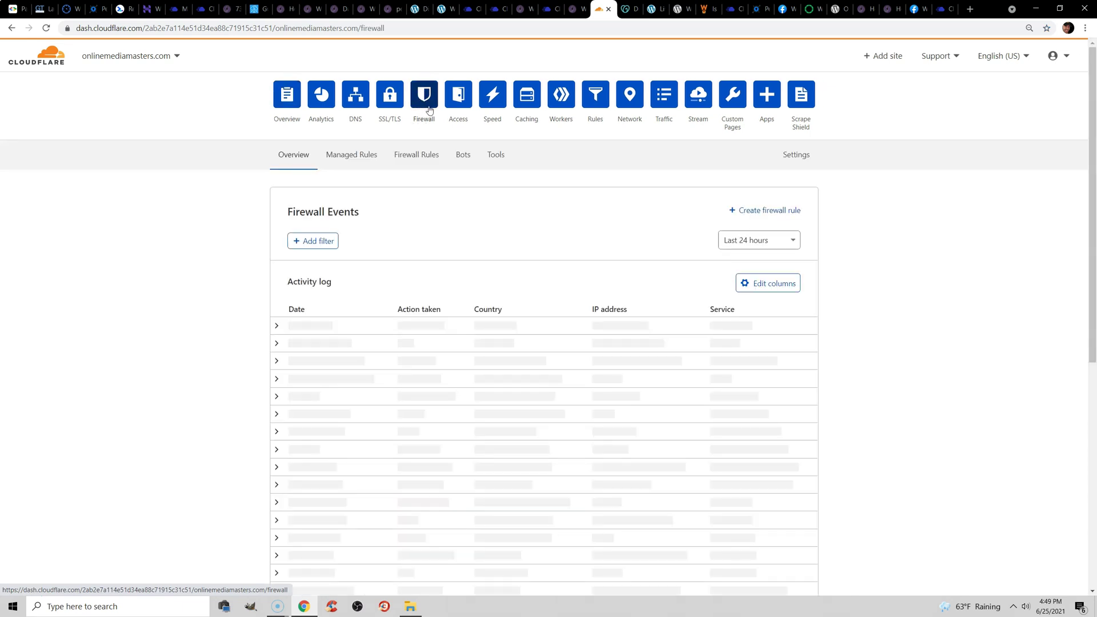
{"action": "left_click", "coordinate": [464, 156]}
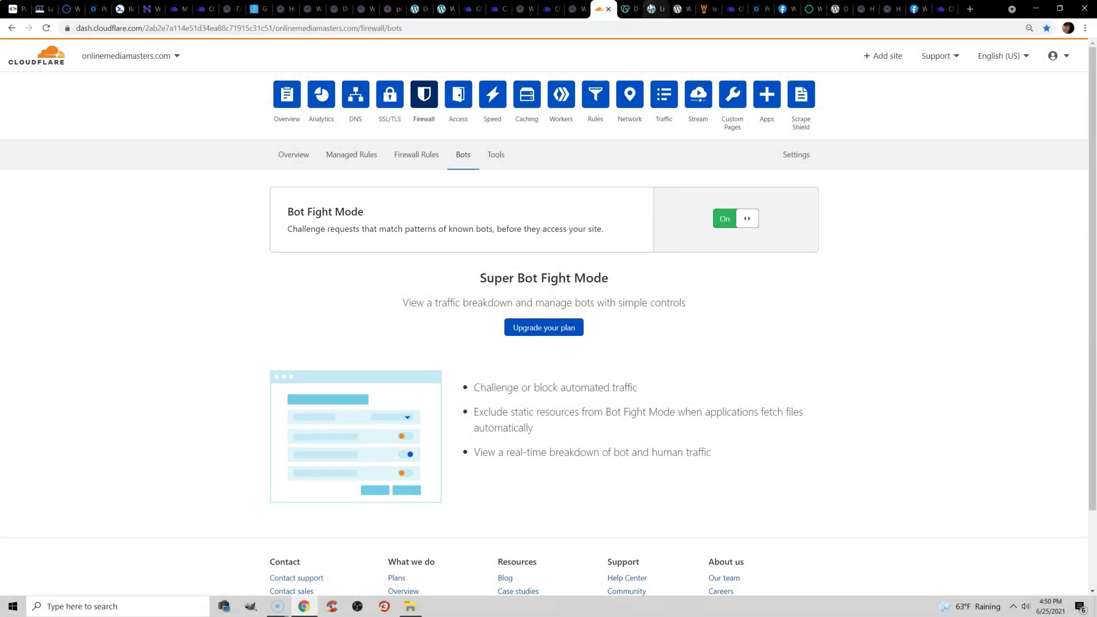
{"action": "left_click", "coordinate": [651, 7]}
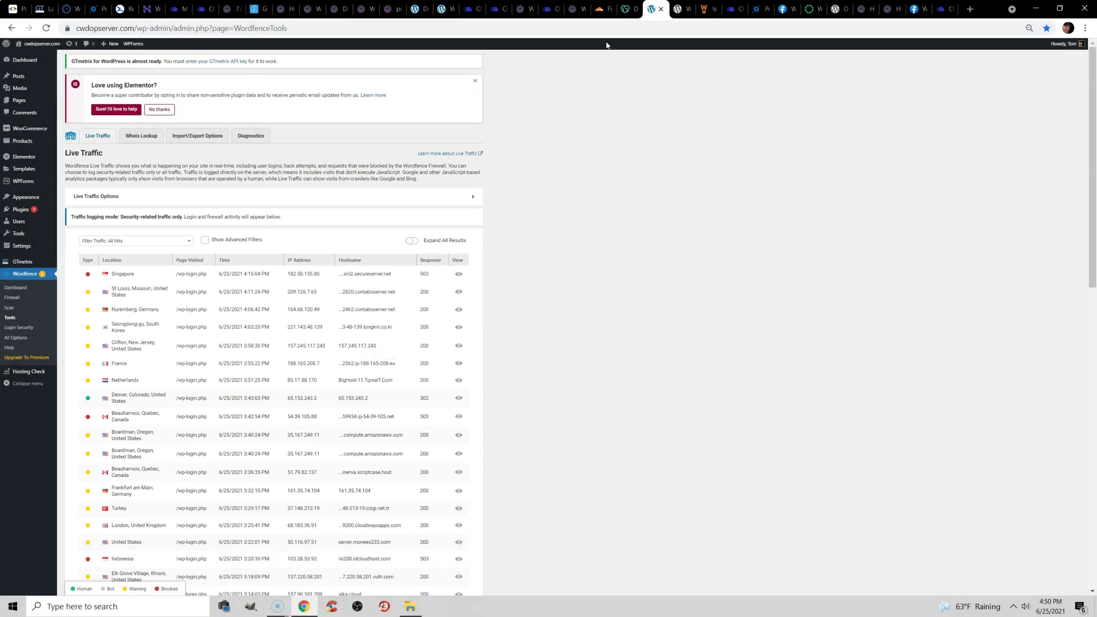
Step: Glance at the WPS Hide Login plugin page on wordpress.org, then return to Bot Fight Mode
{"action": "left_click", "coordinate": [601, 9]}
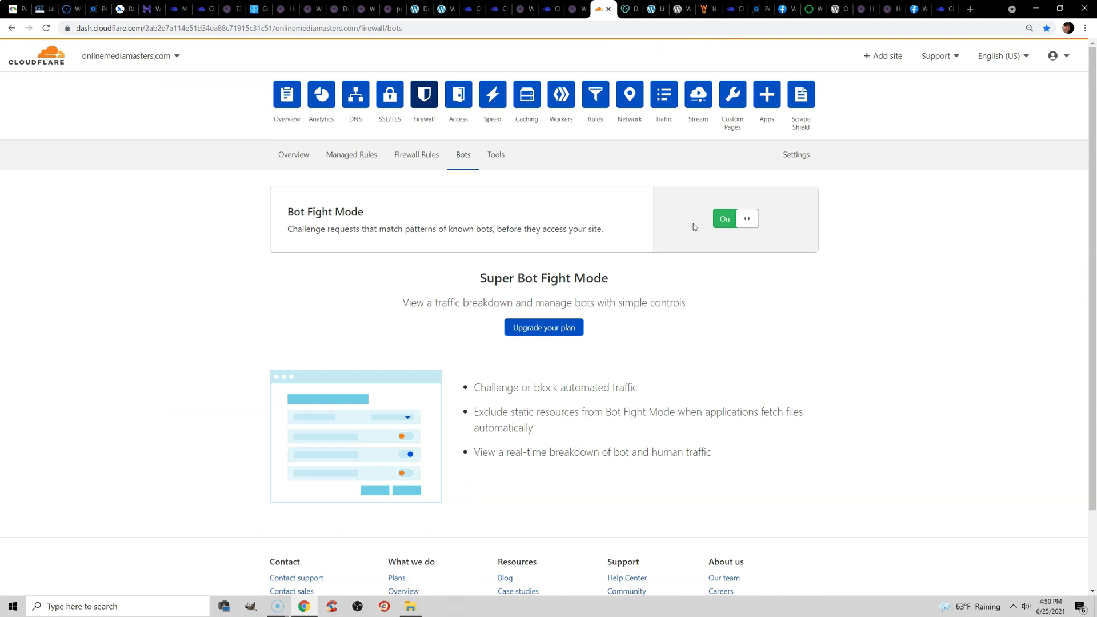
{"action": "left_click", "coordinate": [681, 9]}
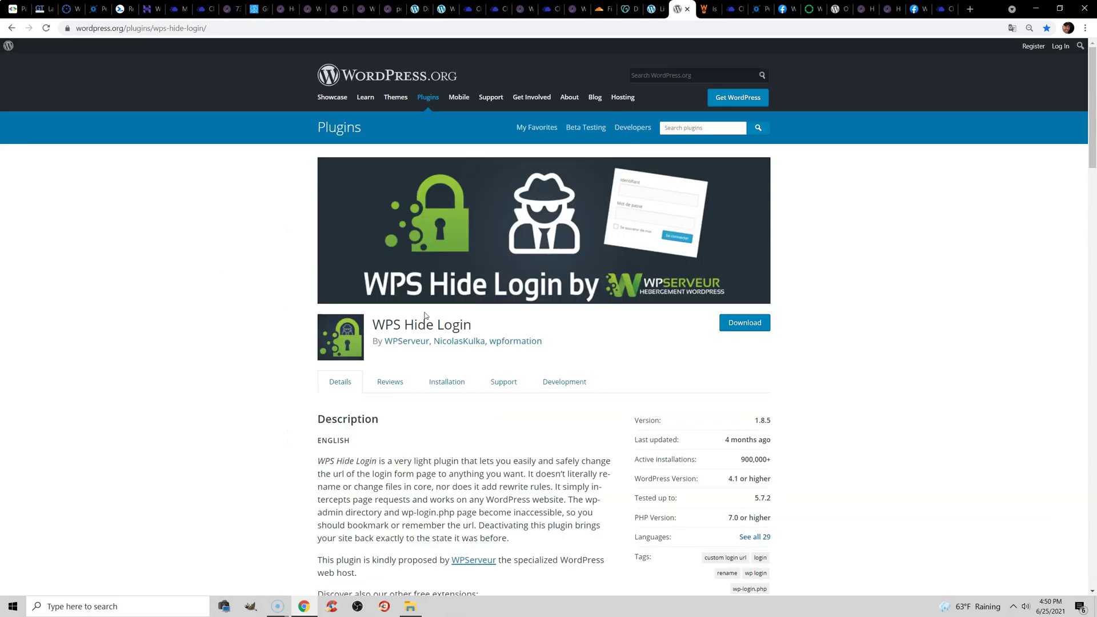
{"action": "left_click_drag", "start_coordinate": [375, 324], "coordinate": [469, 325]}
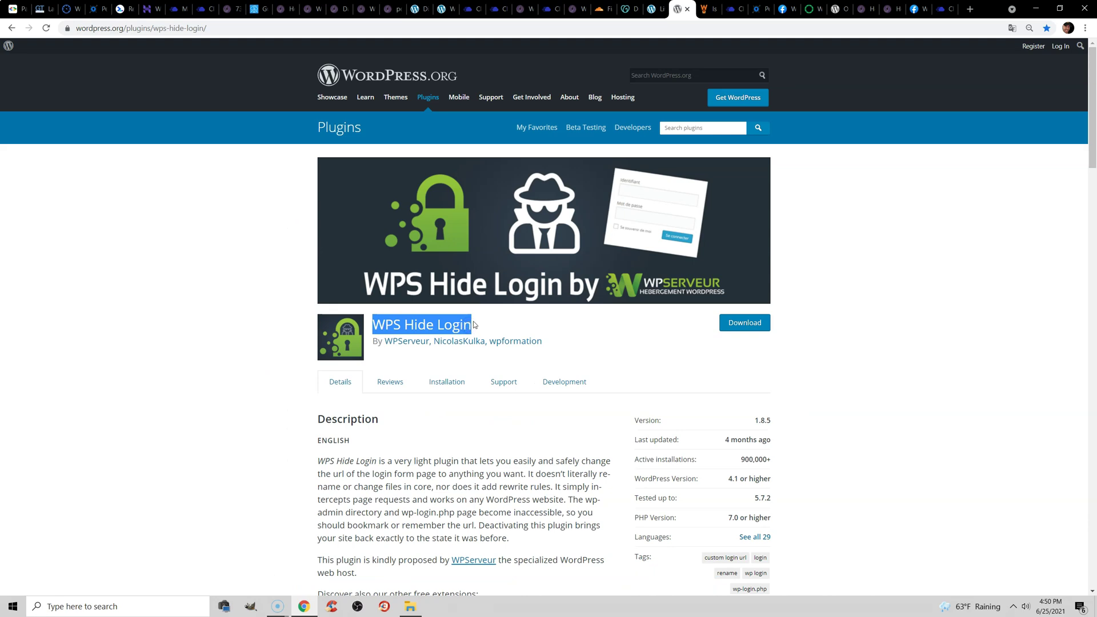
{"action": "left_click", "coordinate": [606, 8]}
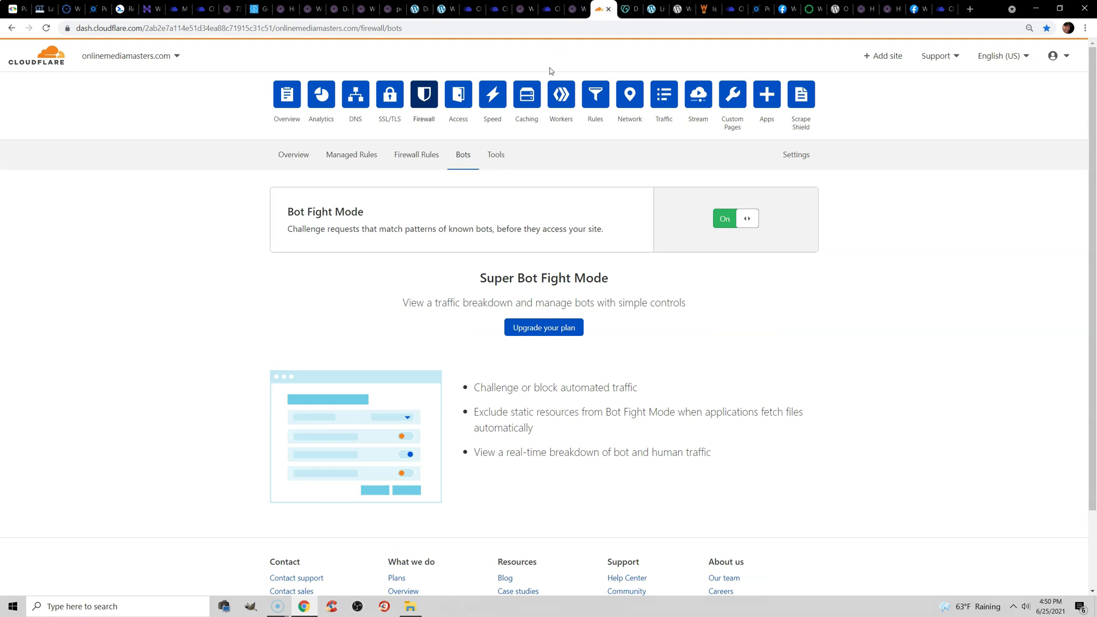
Step: Open Speed > Optimization and scroll down to Brotli and the APO for WordPress card
{"action": "left_click", "coordinate": [498, 98]}
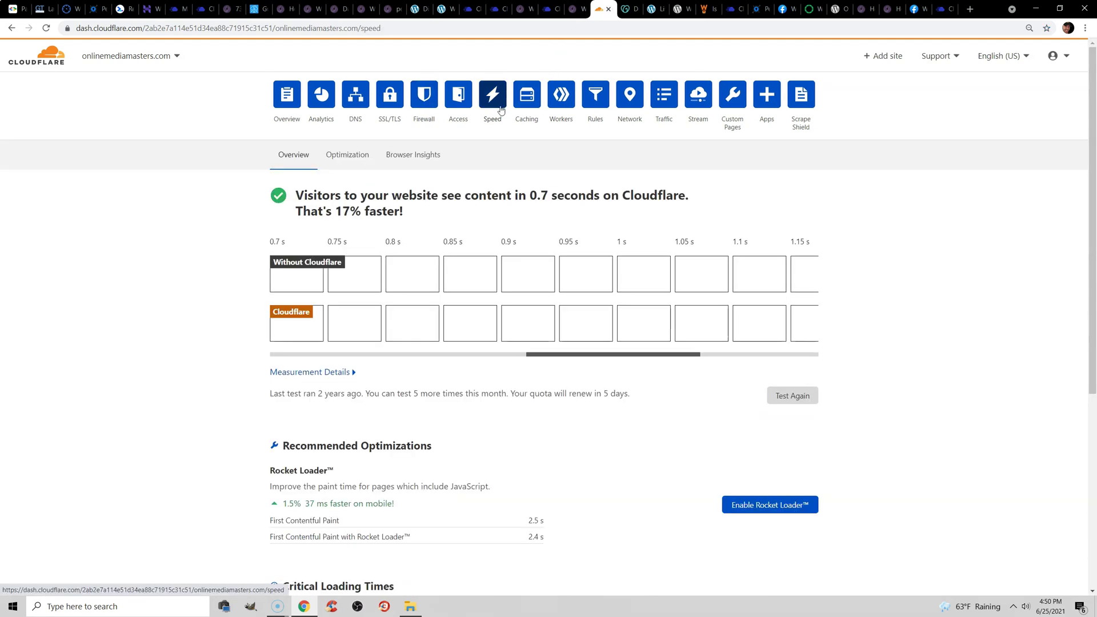
{"action": "left_click", "coordinate": [356, 156]}
{"action": "scroll", "coordinate": [549, 211], "scroll_direction": "down", "scroll_amount": 6}
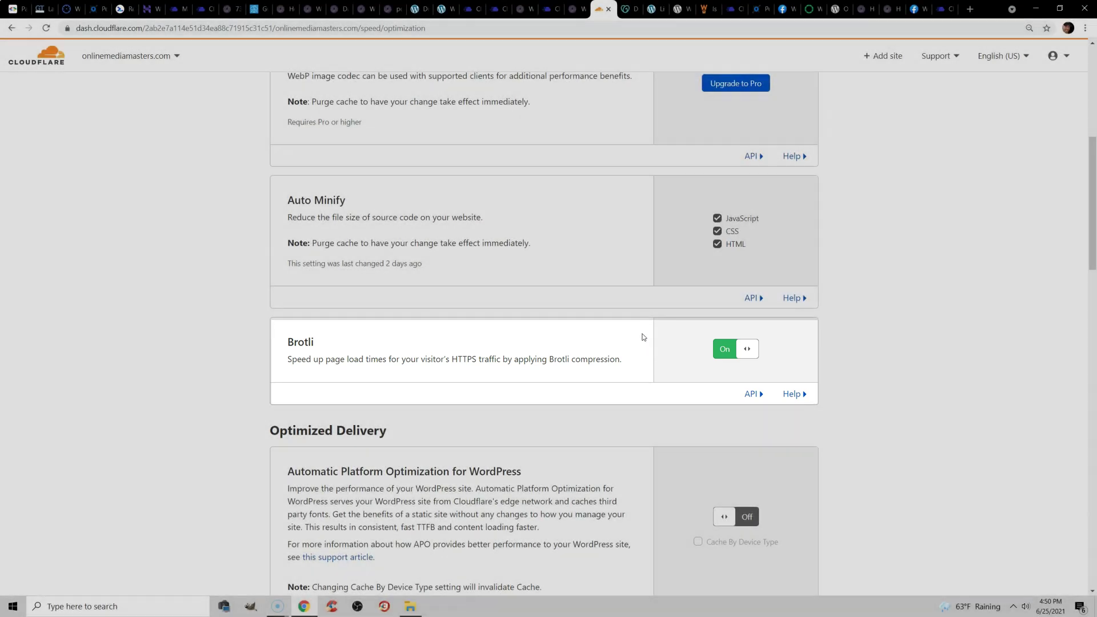
{"action": "scroll", "coordinate": [641, 314], "scroll_direction": "down", "scroll_amount": 4}
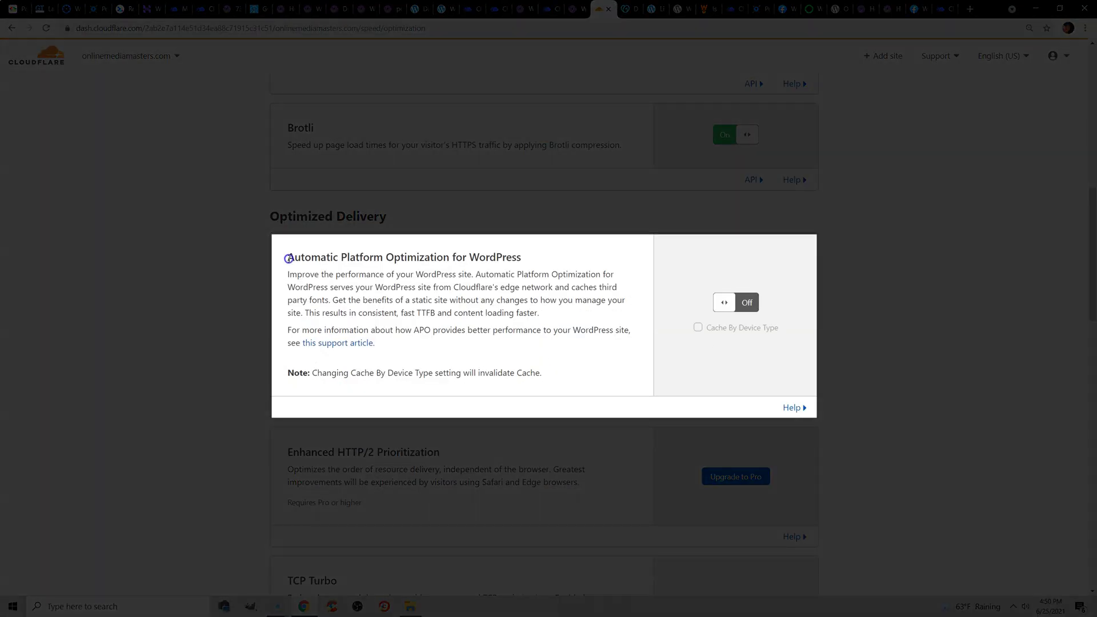
{"action": "left_click_drag", "start_coordinate": [288, 257], "coordinate": [528, 264]}
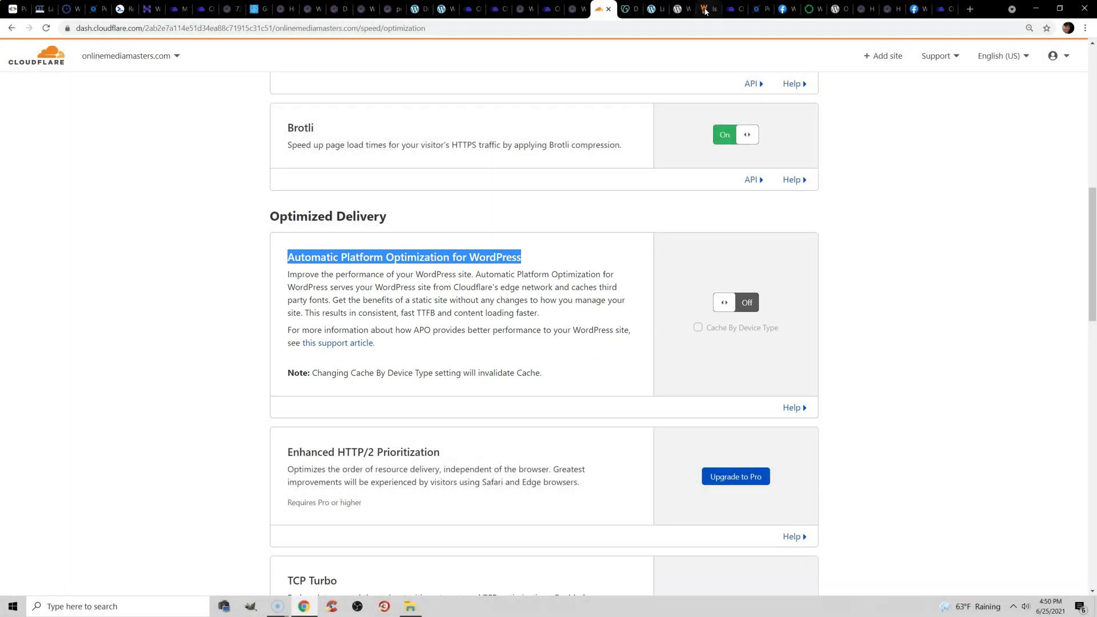
Step: Compare WP Rocket's APO compatibility article with APO's fast-TTFB description
{"action": "left_click", "coordinate": [706, 10]}
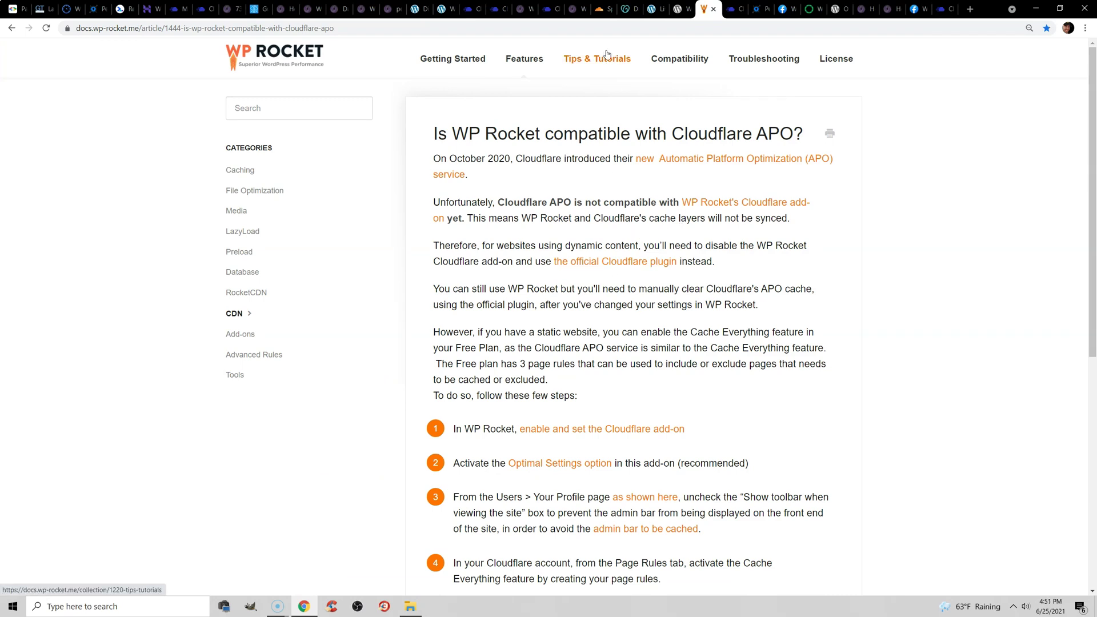
{"action": "left_click", "coordinate": [600, 9]}
{"action": "left_click", "coordinate": [495, 295]}
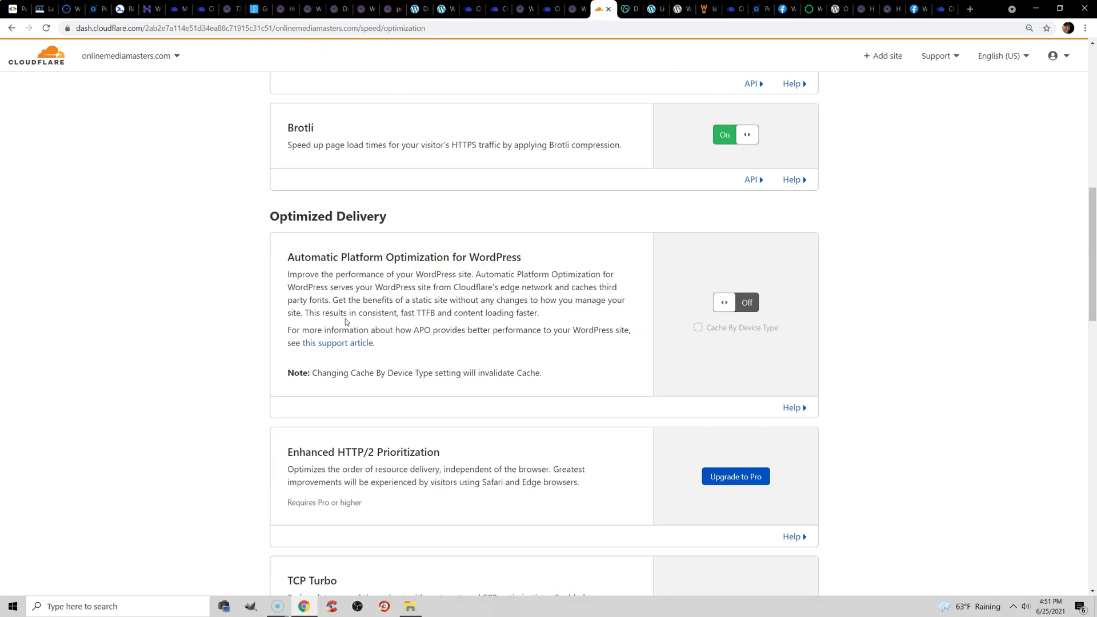
{"action": "left_click_drag", "start_coordinate": [305, 314], "coordinate": [531, 314]}
{"action": "left_click", "coordinate": [532, 313]}
{"action": "scroll", "coordinate": [629, 262], "scroll_direction": "up", "scroll_amount": 10}
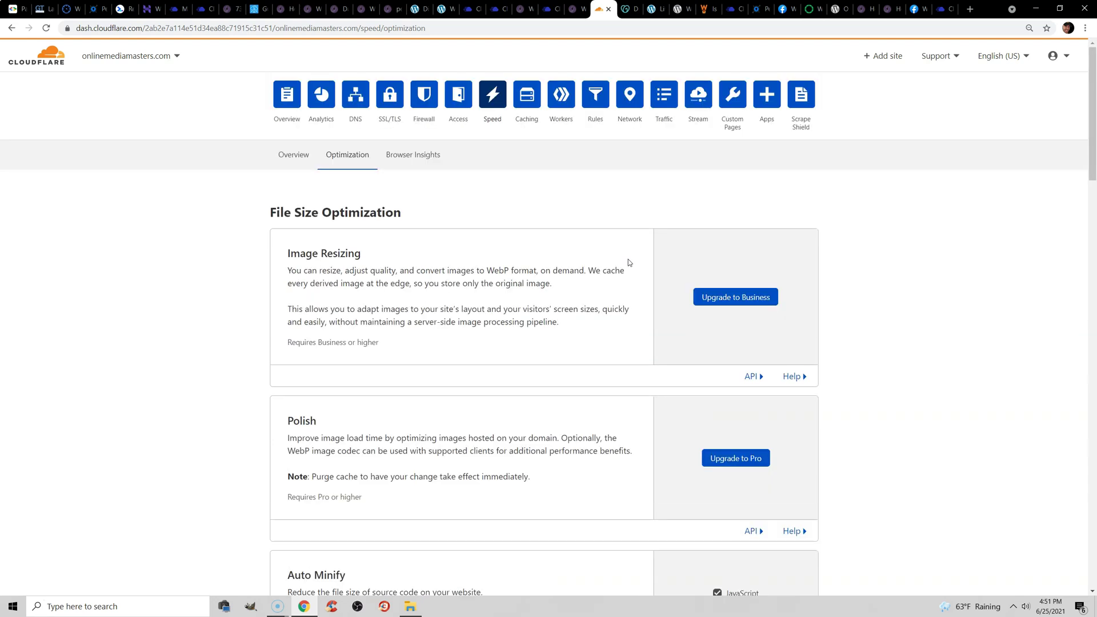
Step: Inspect the Cache Everything page rule for onlinemediamasters.com/* and cancel without changes
{"action": "left_click", "coordinate": [596, 104]}
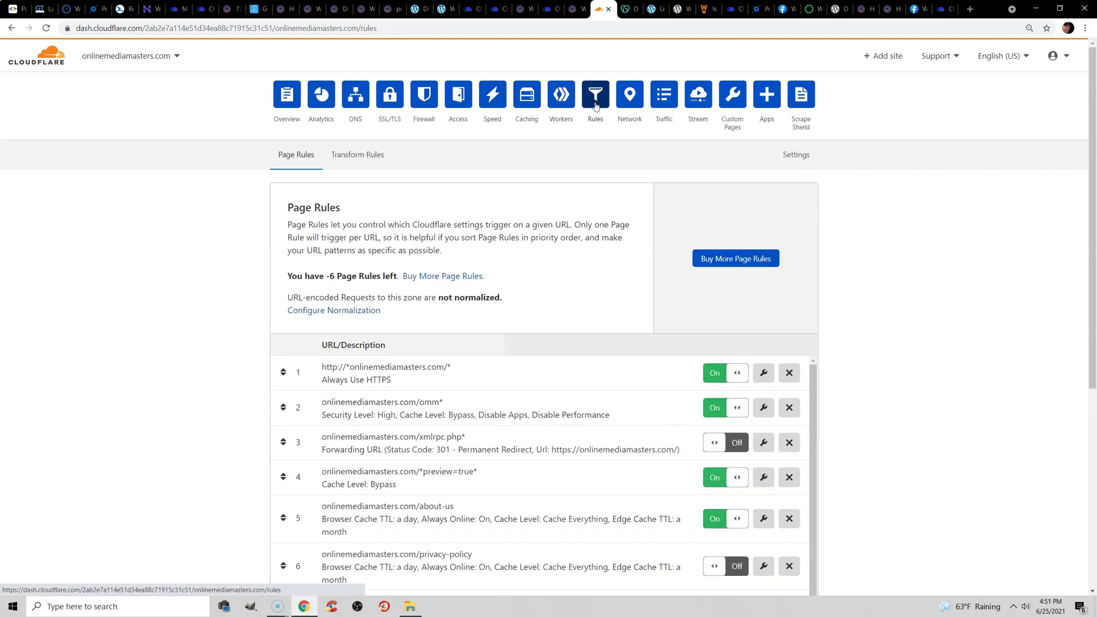
{"action": "scroll", "coordinate": [600, 171], "scroll_direction": "down", "scroll_amount": 5}
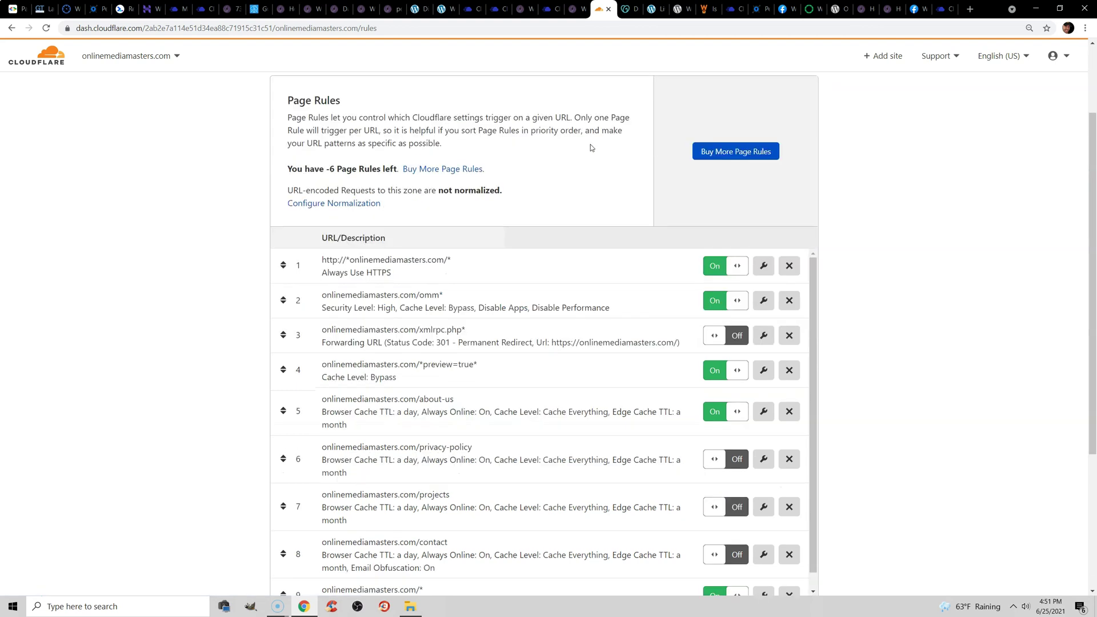
{"action": "scroll", "coordinate": [620, 223], "scroll_direction": "down", "scroll_amount": 1}
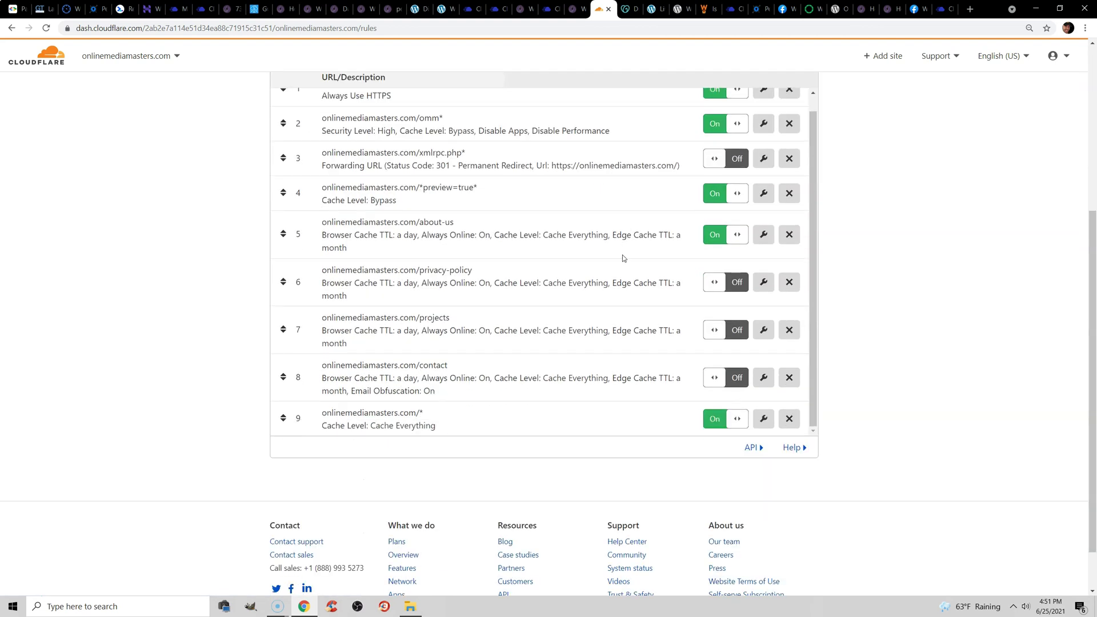
{"action": "left_click", "coordinate": [764, 418]}
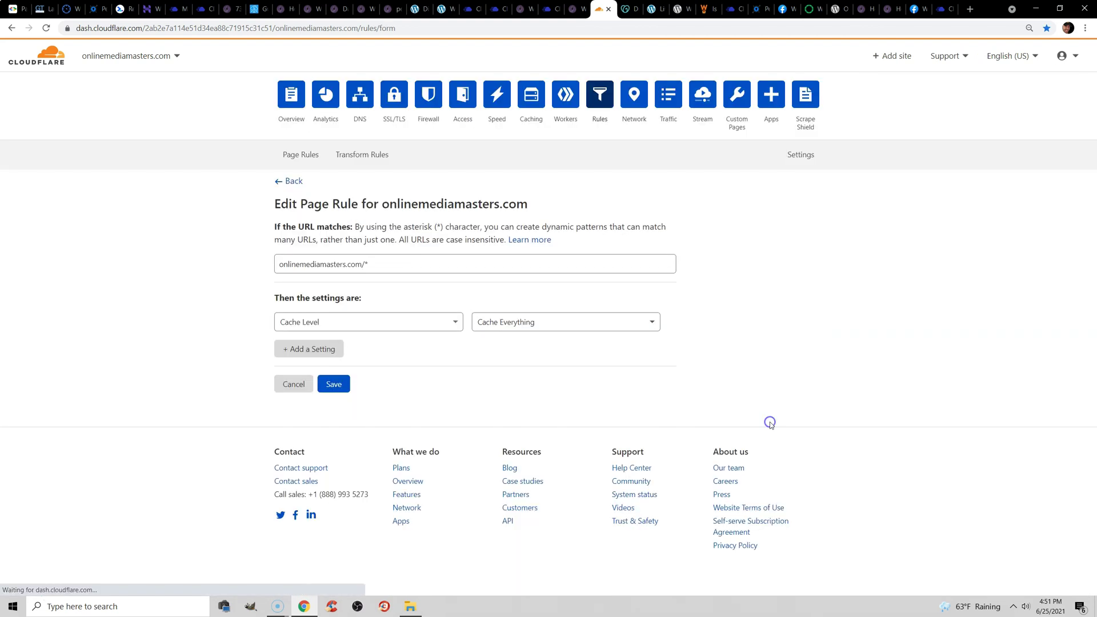
{"action": "left_click_drag", "start_coordinate": [404, 263], "coordinate": [275, 265]}
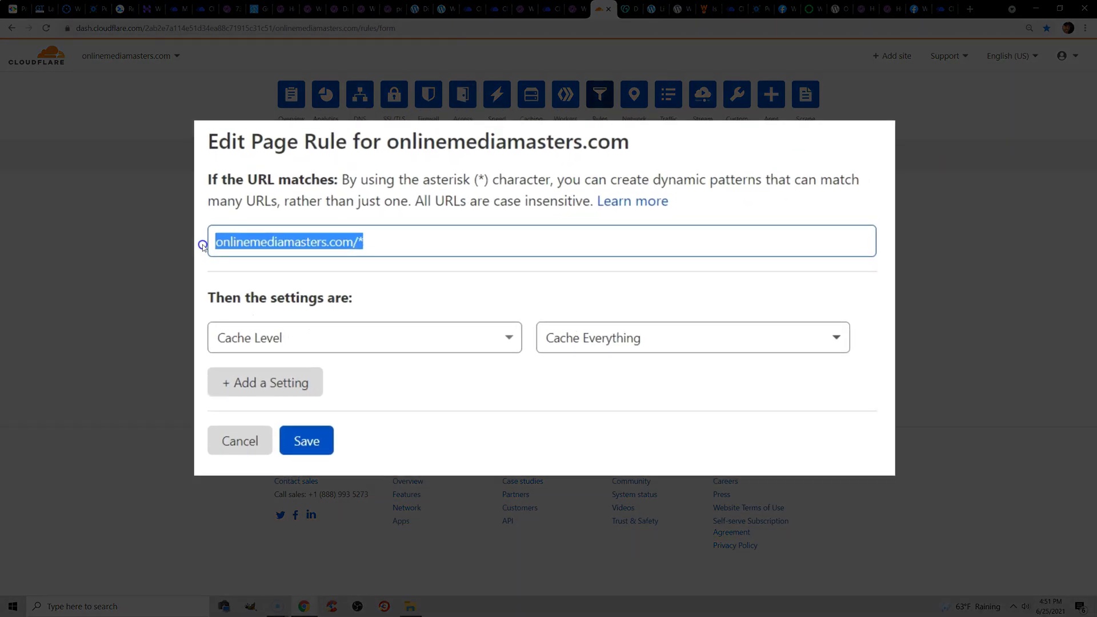
{"action": "left_click", "coordinate": [438, 240]}
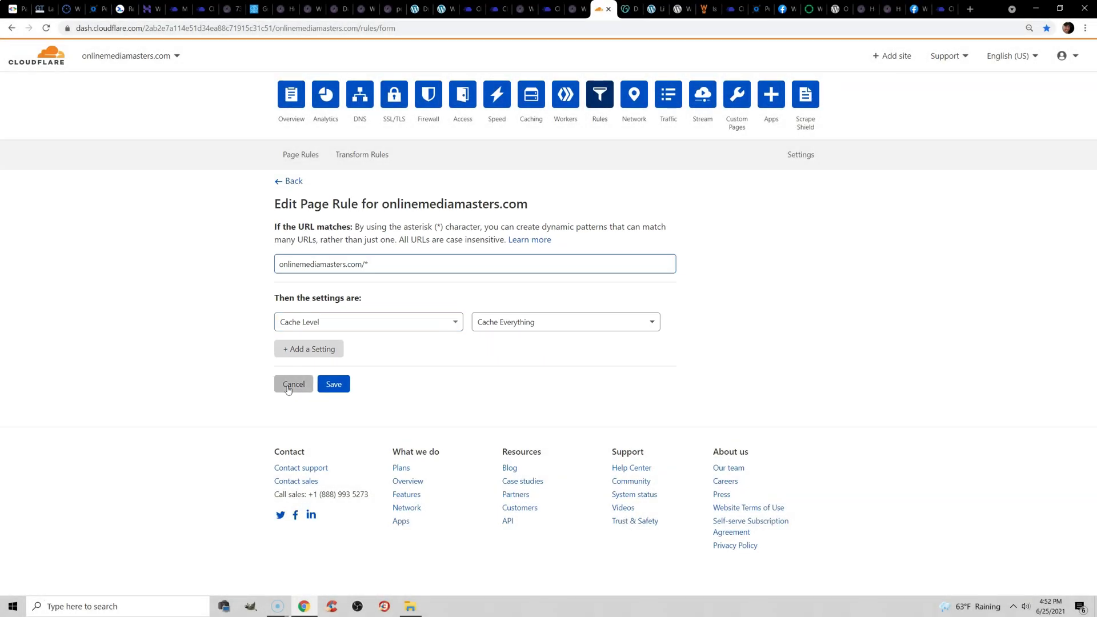
{"action": "left_click", "coordinate": [291, 386]}
Step: Inspect the onlinemediamasters.com/omm* page rule's URL and Security Level options without changing them
{"action": "scroll", "coordinate": [512, 317], "scroll_direction": "down", "scroll_amount": 1}
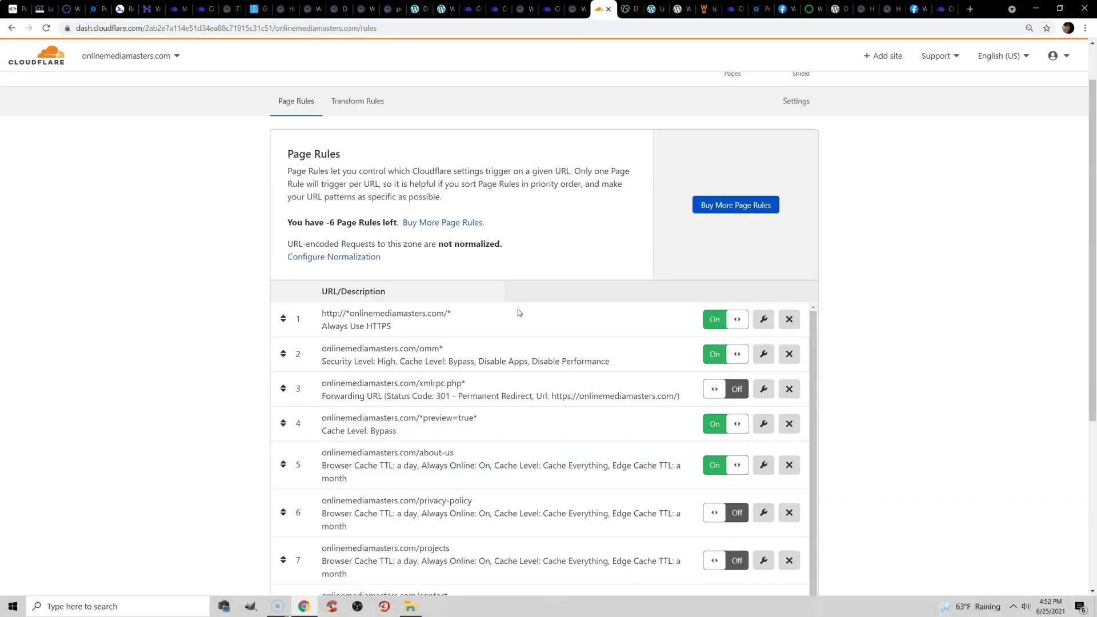
{"action": "left_click", "coordinate": [765, 355]}
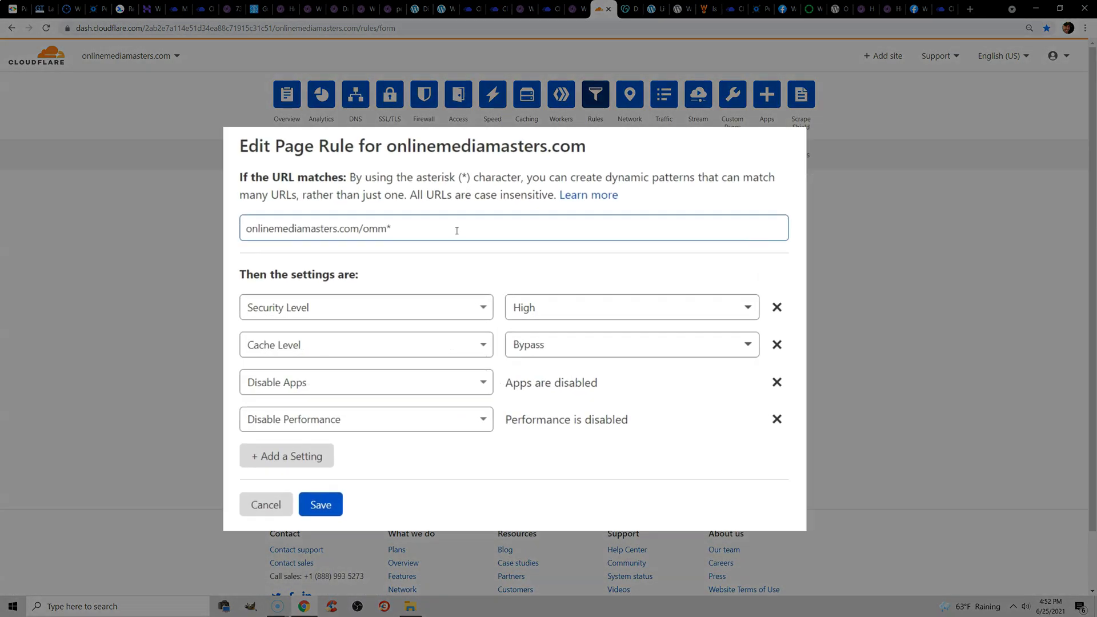
{"action": "left_click_drag", "start_coordinate": [380, 266], "coordinate": [355, 266]}
{"action": "left_click_drag", "start_coordinate": [379, 206], "coordinate": [223, 213]}
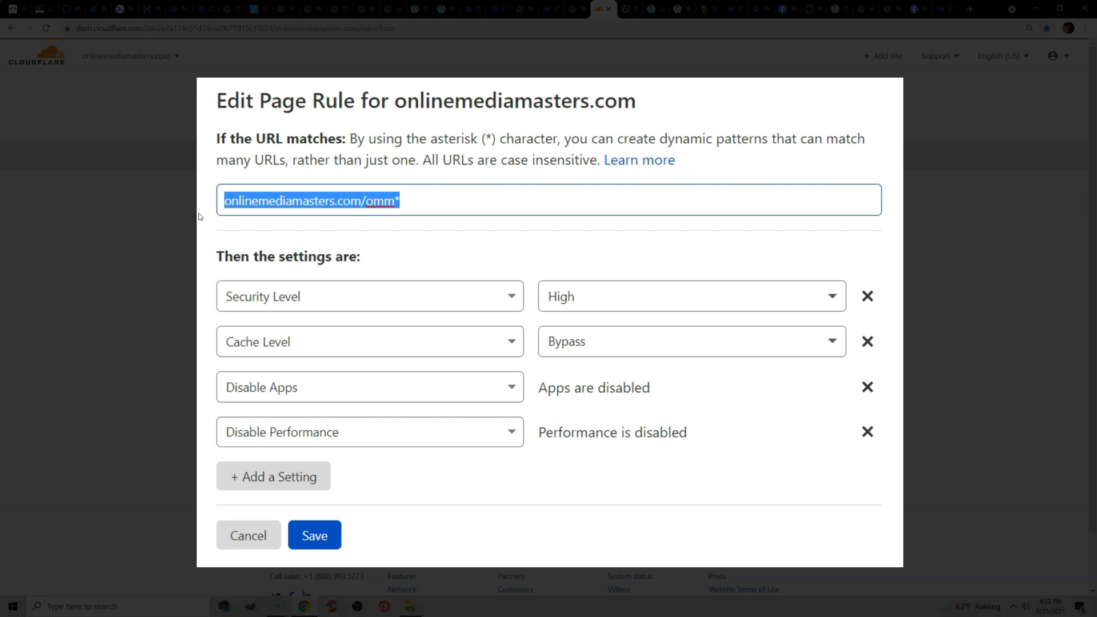
{"action": "left_click", "coordinate": [217, 211]}
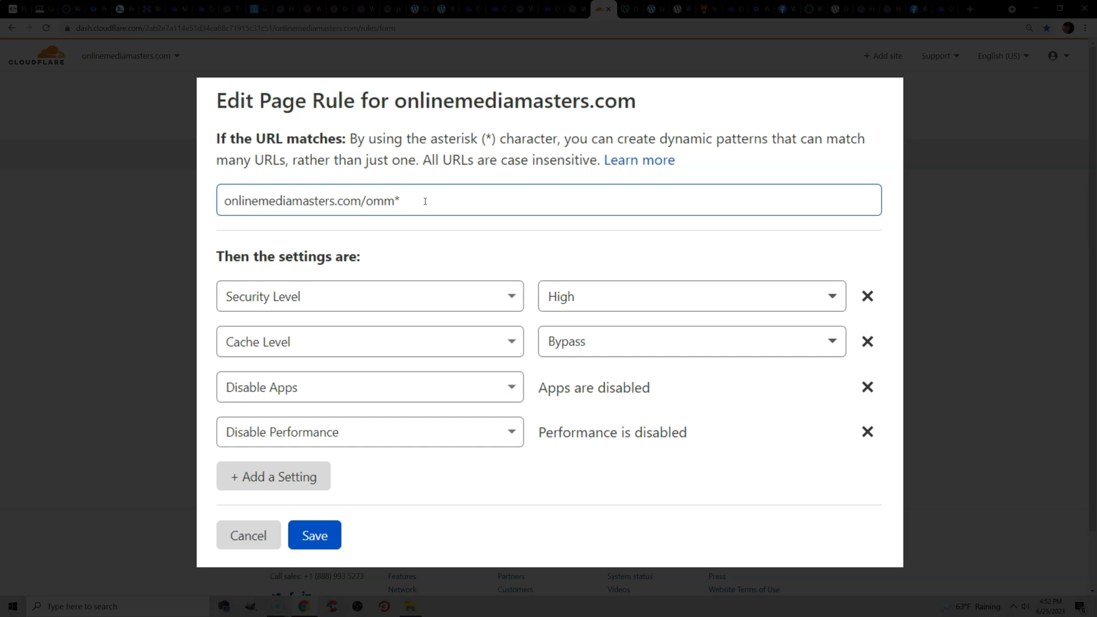
{"action": "left_click", "coordinate": [419, 299]}
{"action": "left_click", "coordinate": [465, 262]}
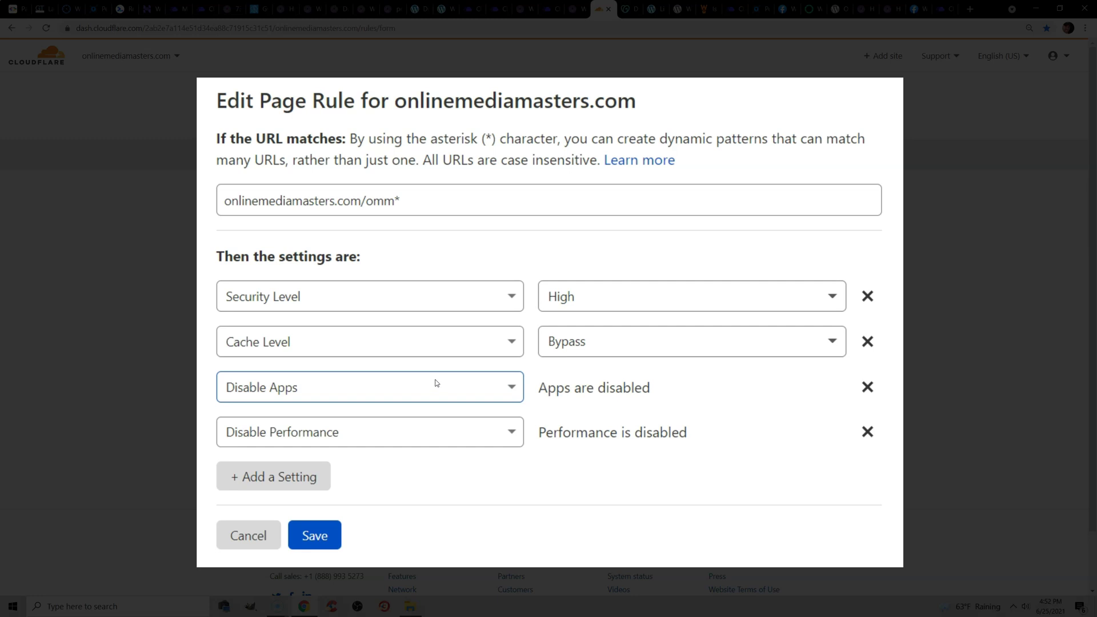
{"action": "left_click", "coordinate": [490, 200]}
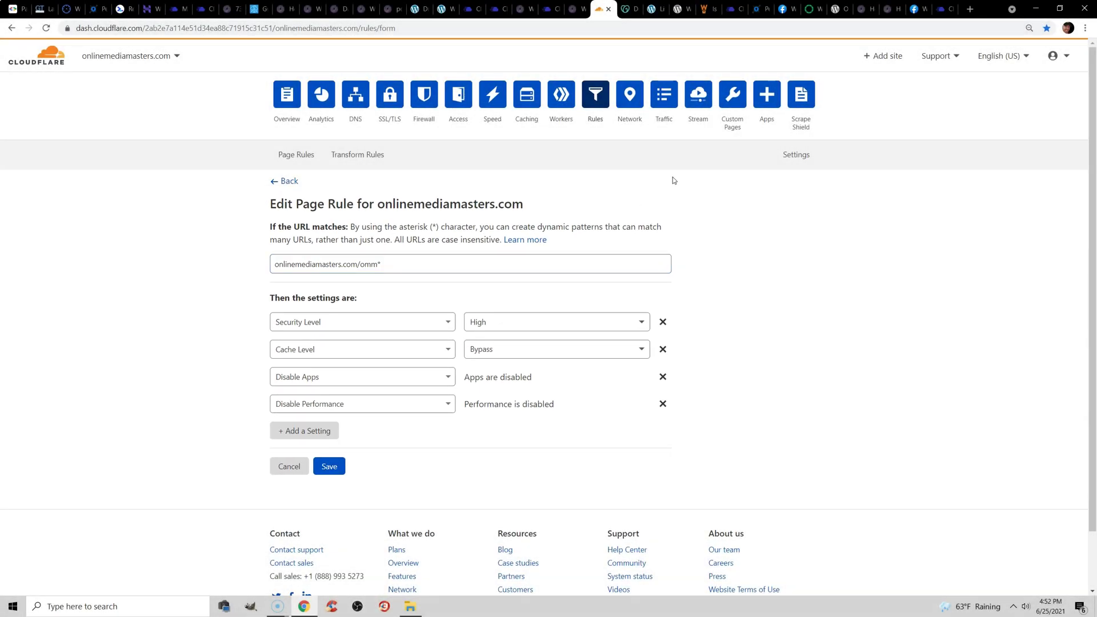
Step: Open the site's network settings and highlight that HTTP/3 (with QUIC) is enabled
{"action": "left_click", "coordinate": [631, 96]}
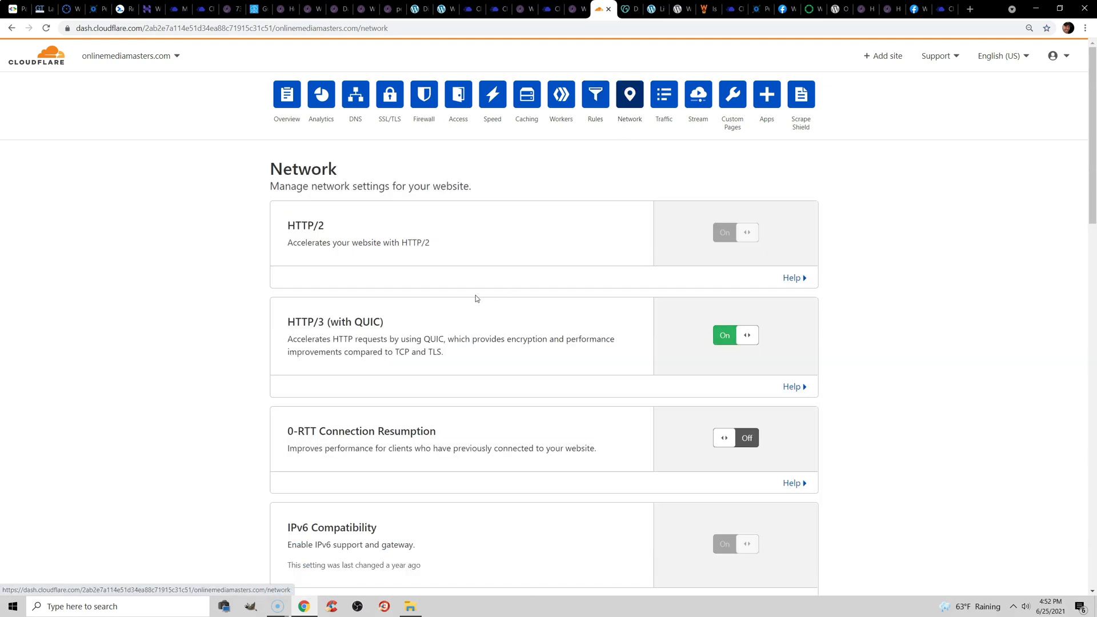
{"action": "left_click_drag", "start_coordinate": [287, 323], "coordinate": [392, 325]}
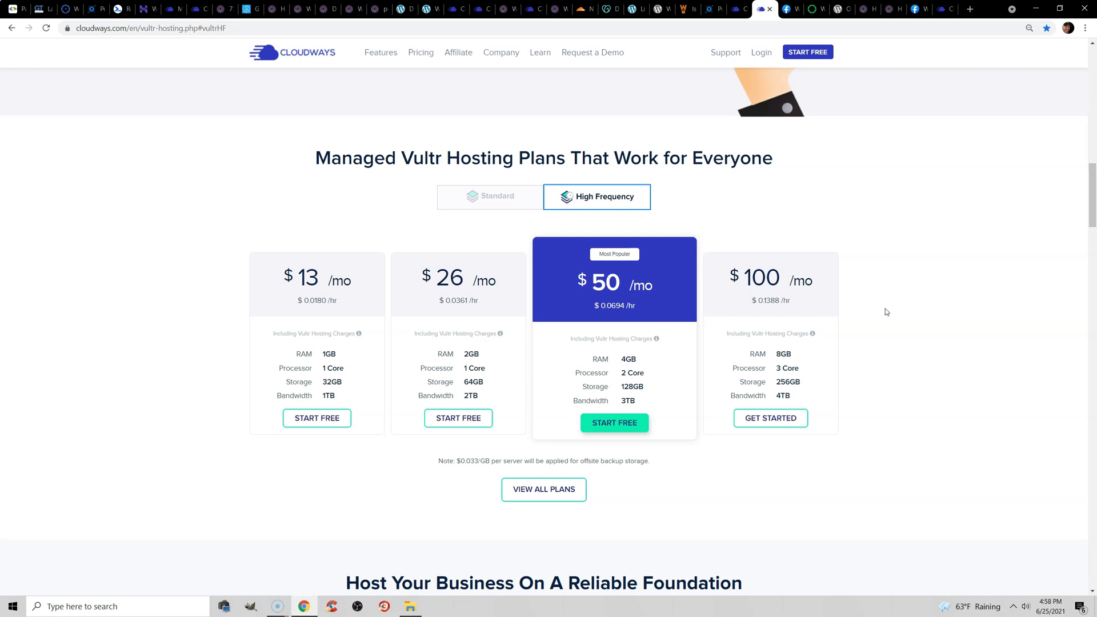
Step: Show the private WordPress Hosting Facebook group and highlight its group name
{"action": "left_click", "coordinate": [793, 8]}
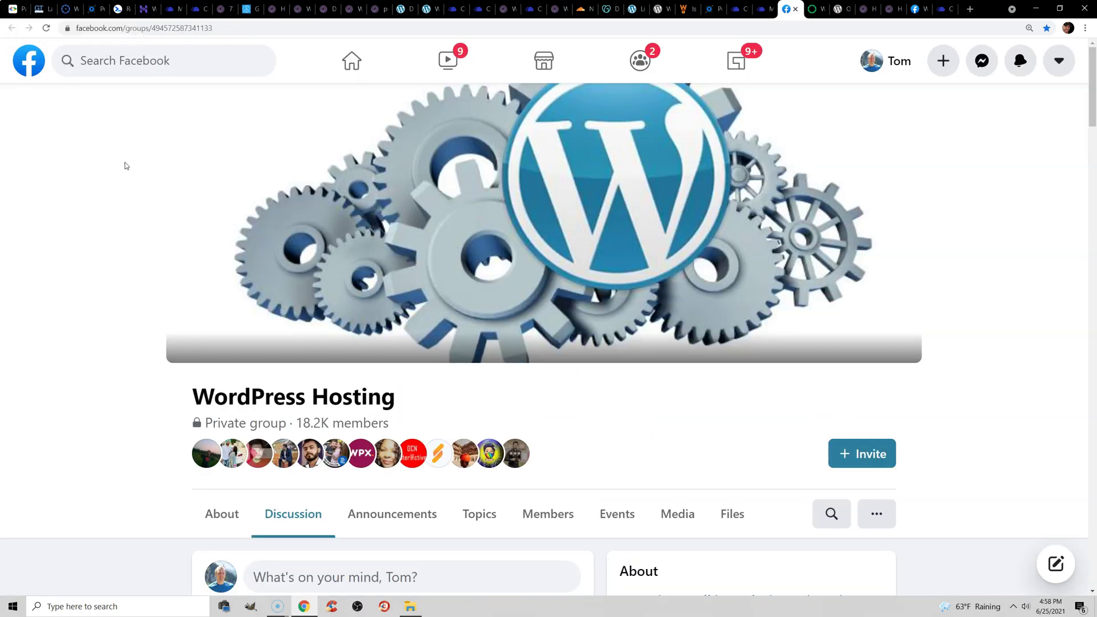
{"action": "scroll", "coordinate": [315, 201], "scroll_direction": "down", "scroll_amount": 2}
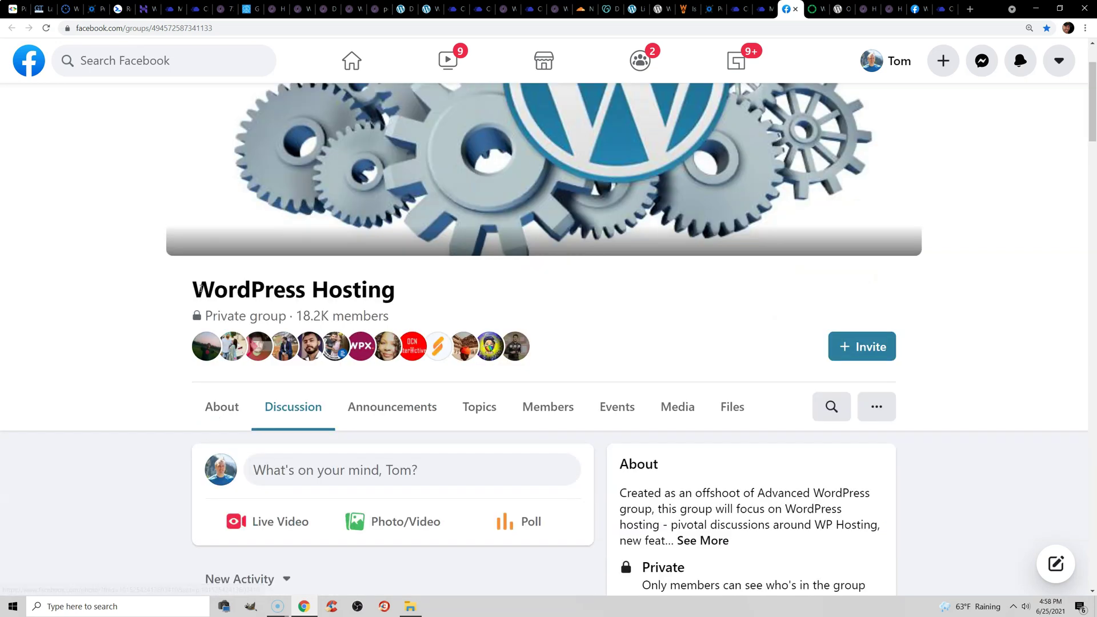
{"action": "left_click_drag", "start_coordinate": [202, 288], "coordinate": [407, 283]}
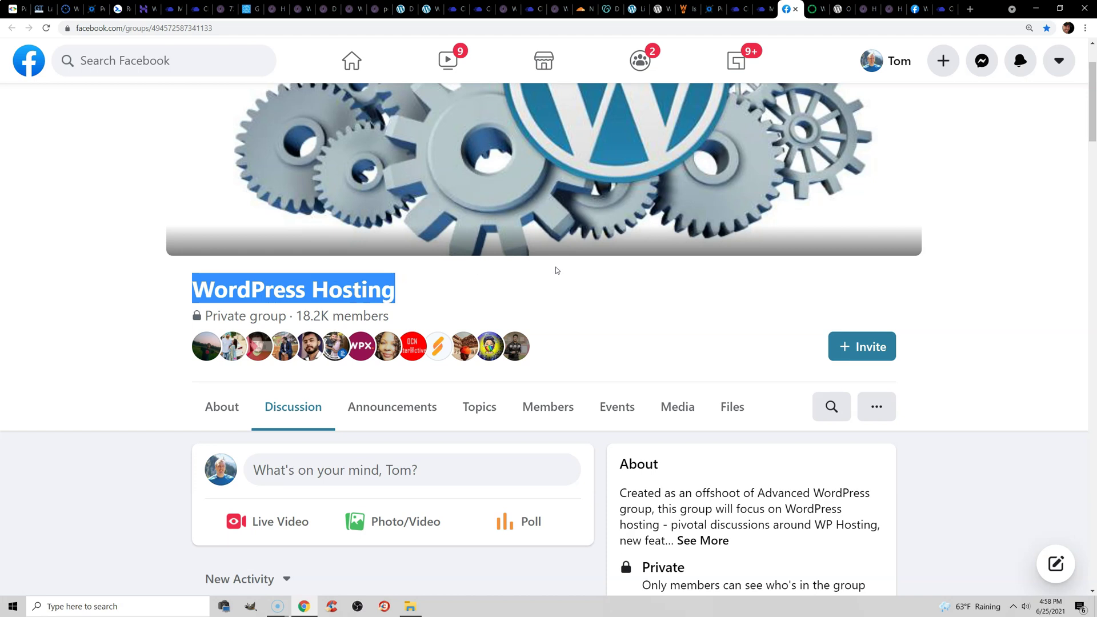
{"action": "key", "text": "ctrl+Tab"}
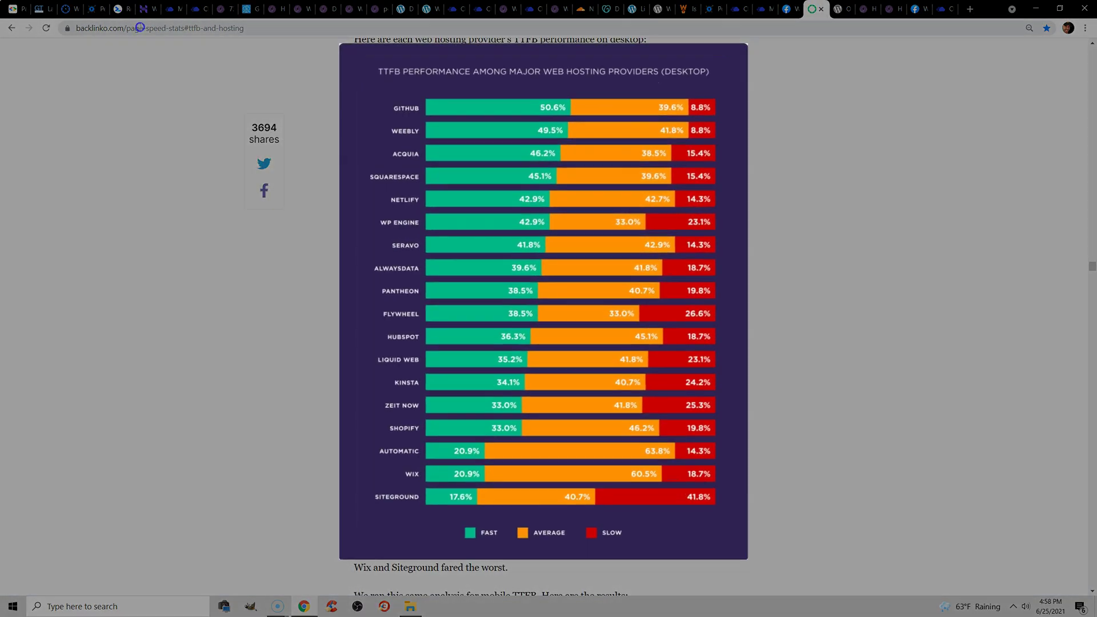
{"action": "left_click", "coordinate": [140, 27]}
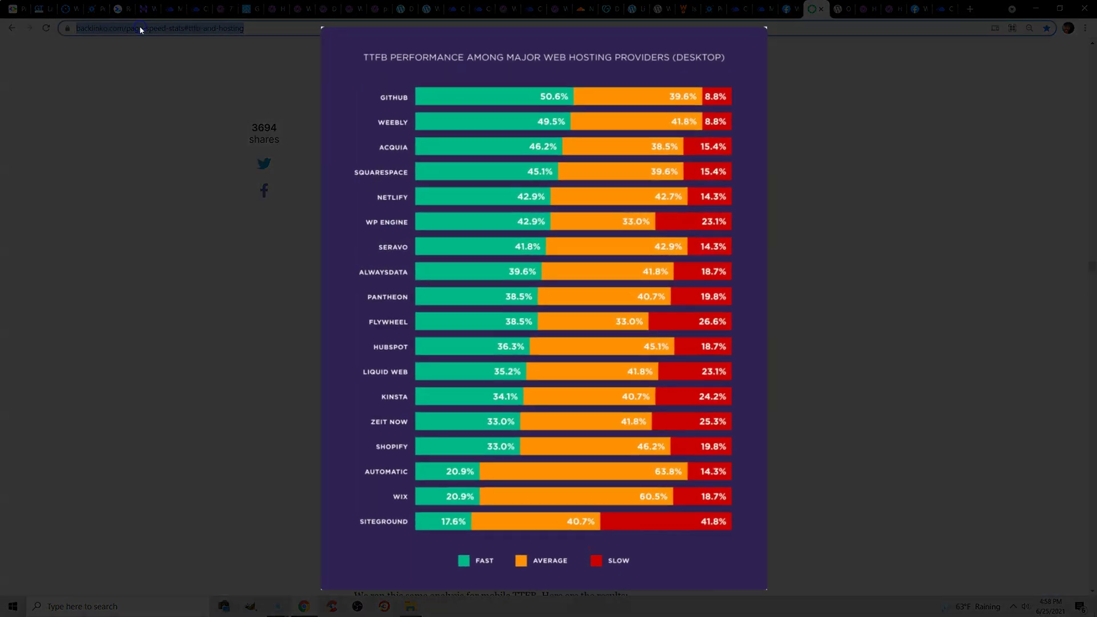
{"action": "left_click", "coordinate": [207, 258]}
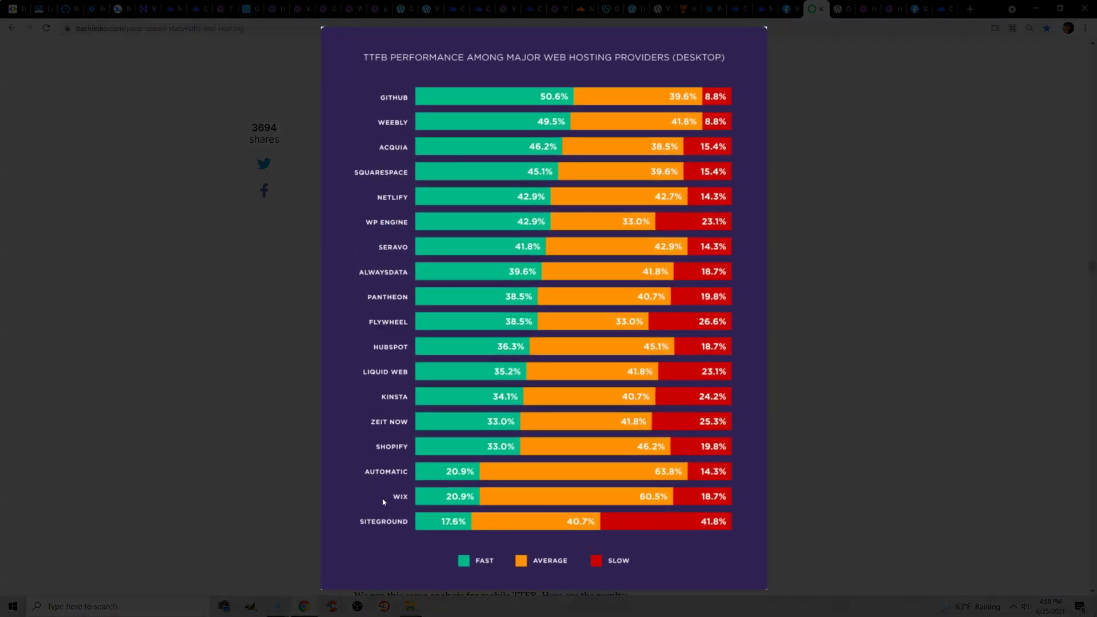
{"action": "left_click", "coordinate": [424, 516]}
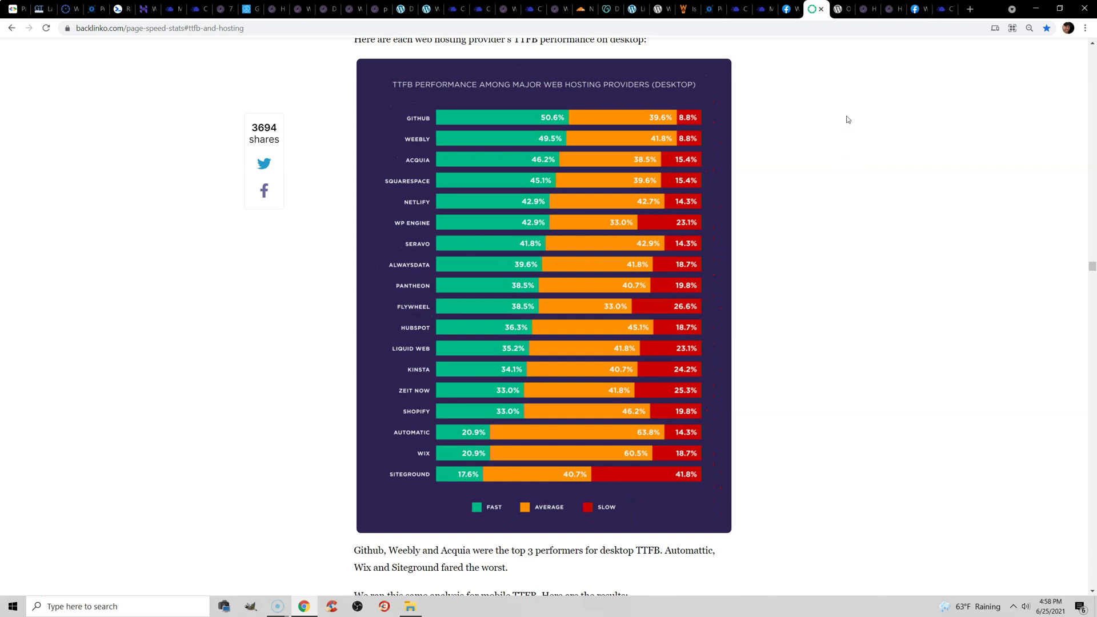
Step: Page through the blog gallery's hosting polls, including the SiteGround alternatives poll
{"action": "left_click", "coordinate": [869, 13]}
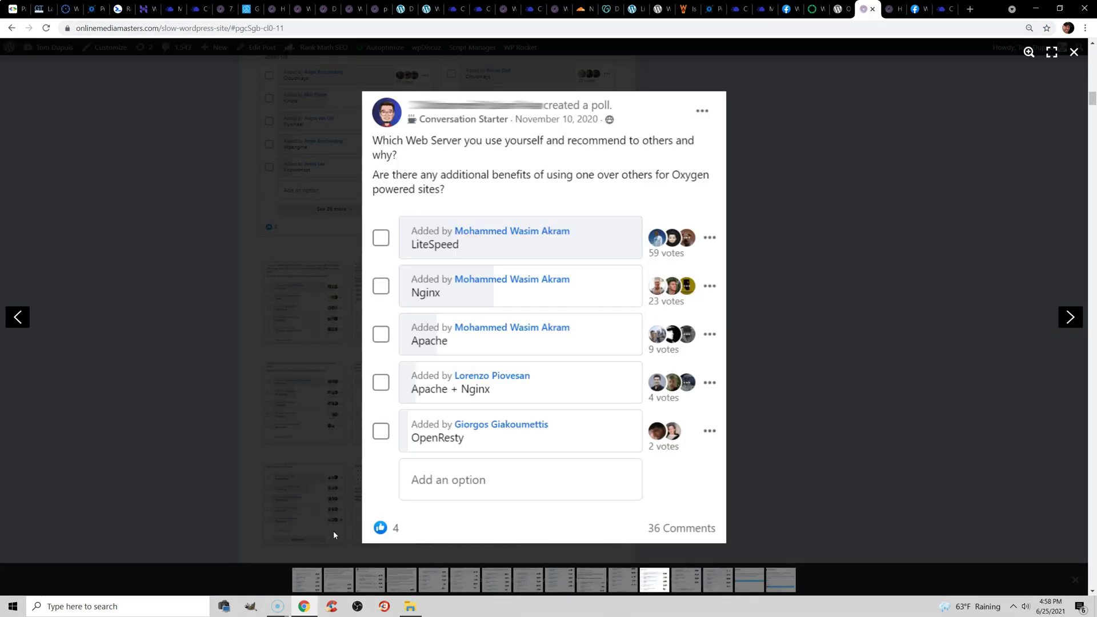
{"action": "left_click", "coordinate": [307, 580]}
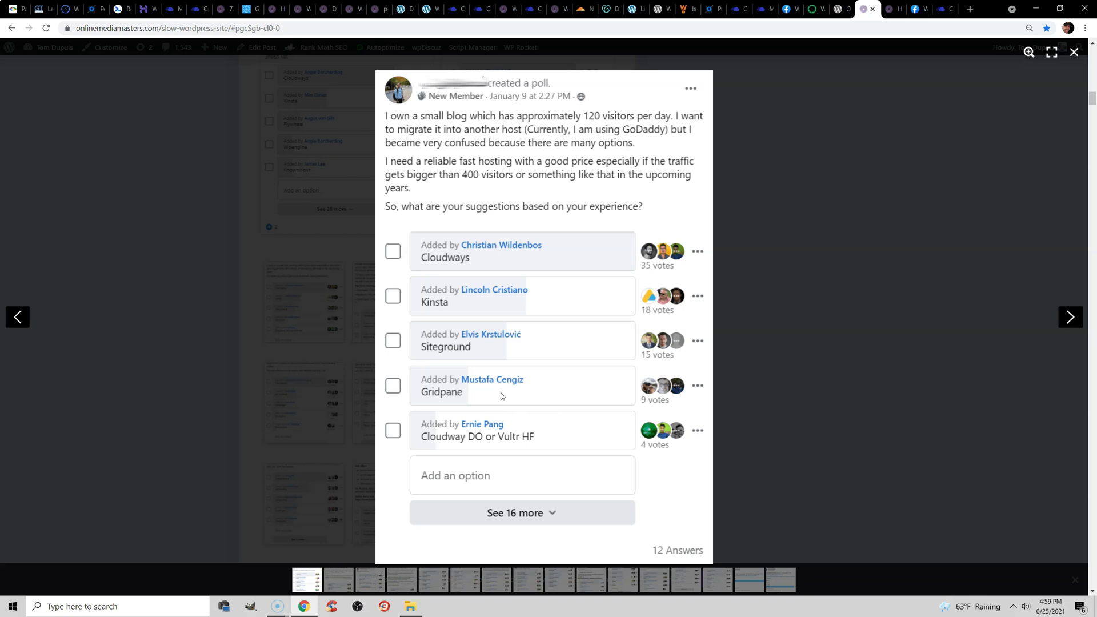
{"action": "left_click", "coordinate": [1071, 319]}
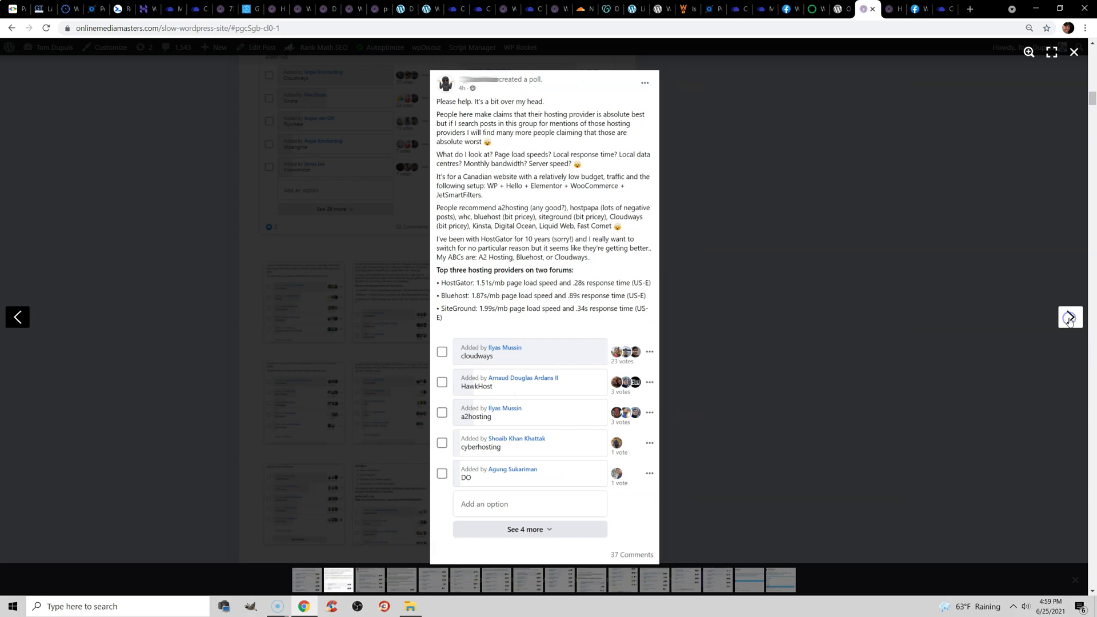
{"action": "left_click", "coordinate": [1071, 318]}
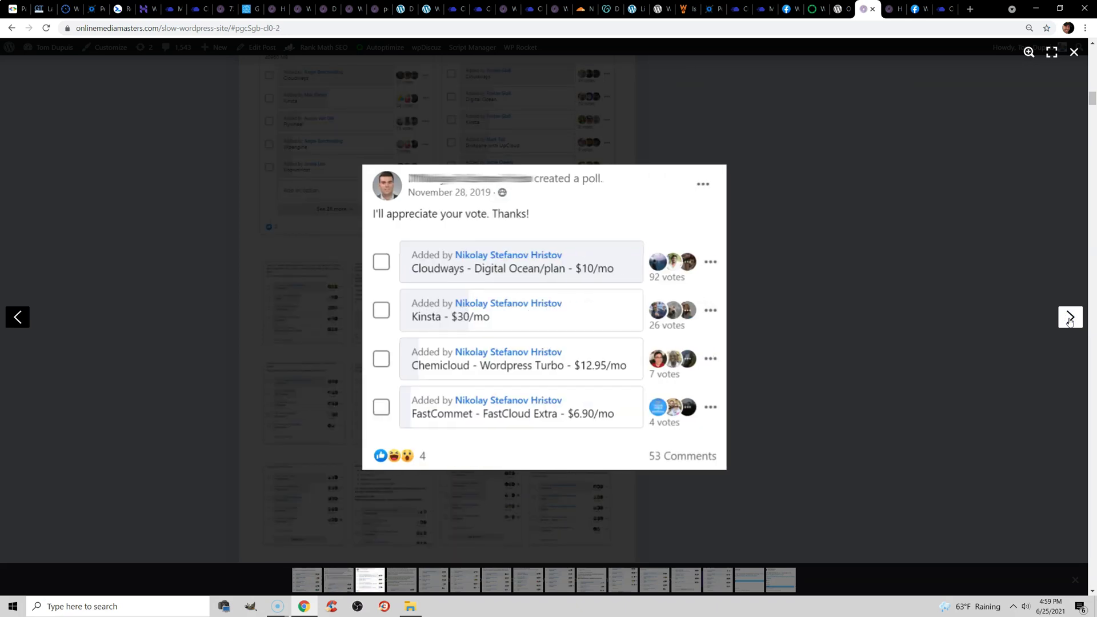
{"action": "left_click", "coordinate": [1070, 318]}
{"action": "left_click", "coordinate": [1070, 318]}
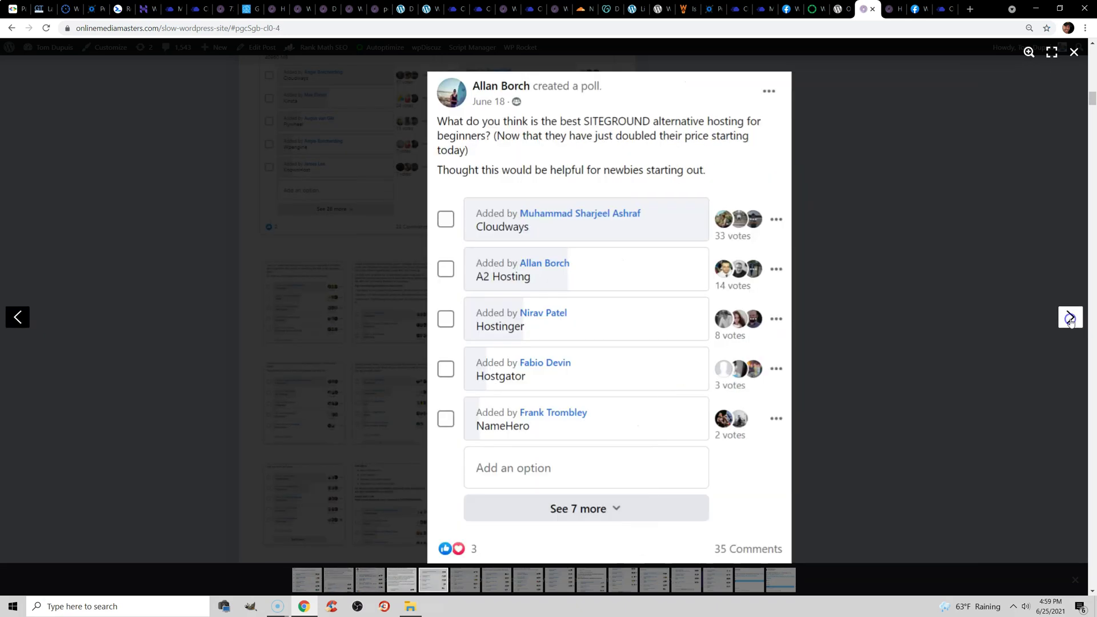
{"action": "left_click", "coordinate": [1071, 318]}
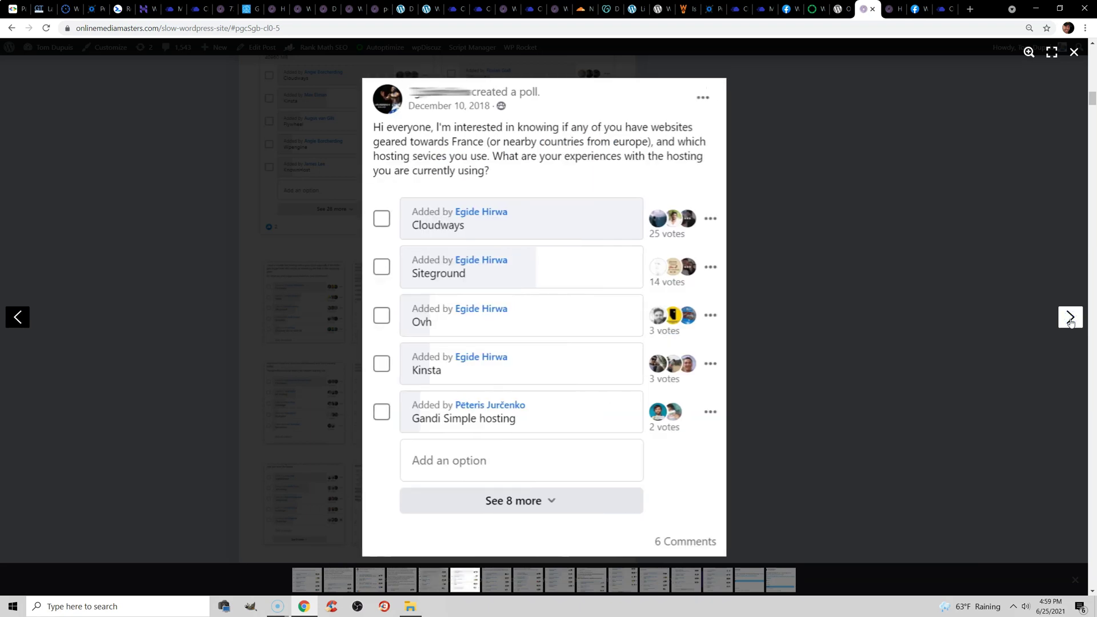
Step: Page through the GTmetrix, server-comparison and crawl-stats Cloudways testimonials, then show the Facebook move post
{"action": "left_click", "coordinate": [893, 8]}
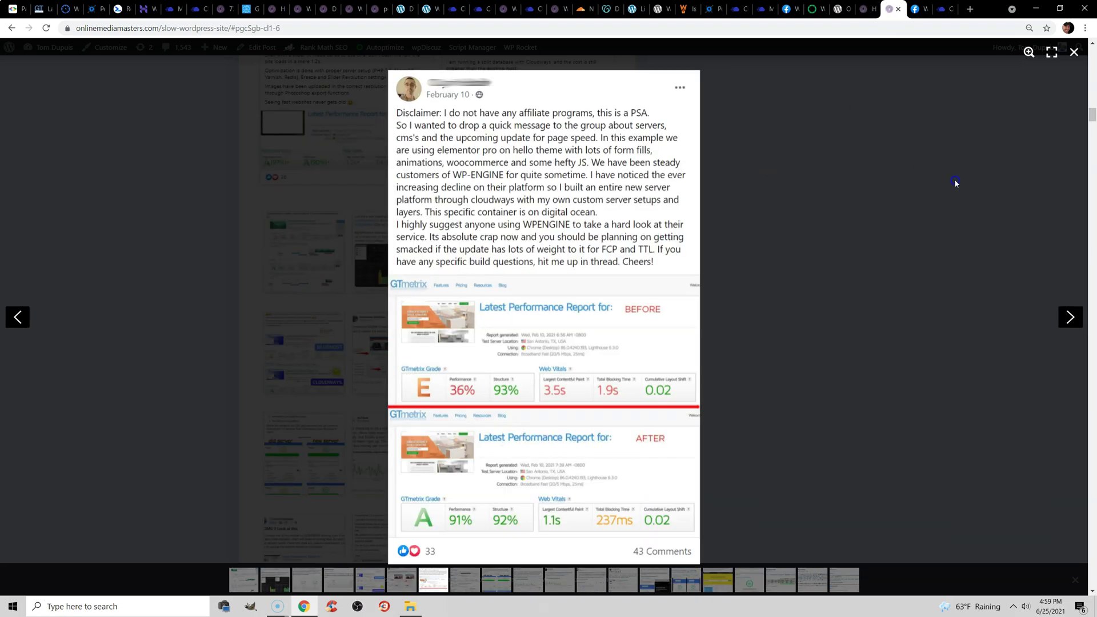
{"action": "left_click", "coordinate": [1072, 319]}
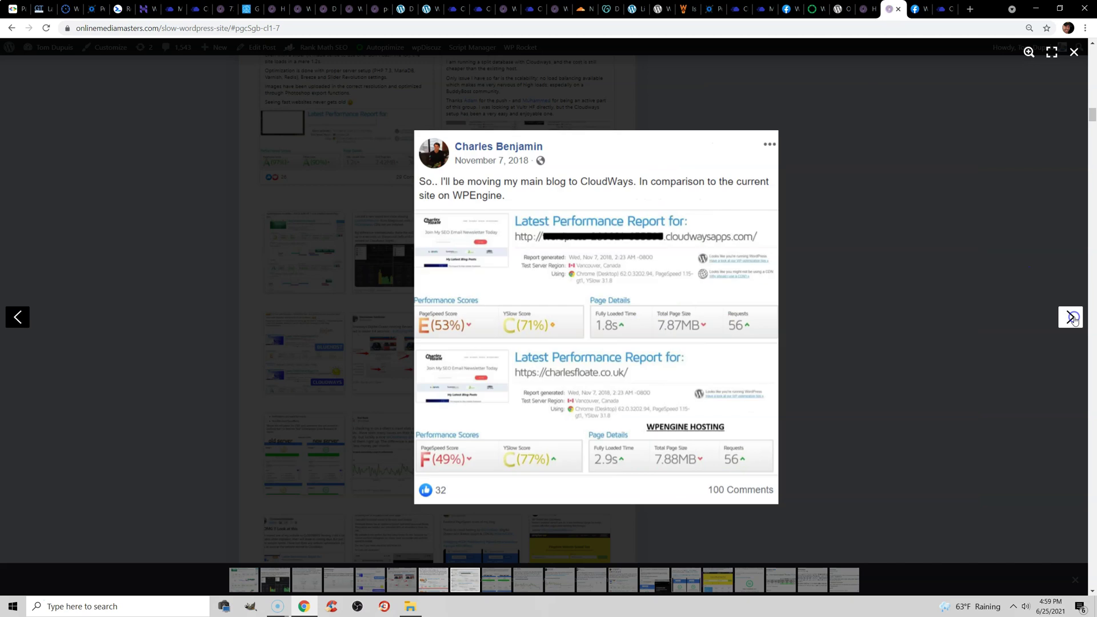
{"action": "left_click", "coordinate": [1072, 318]}
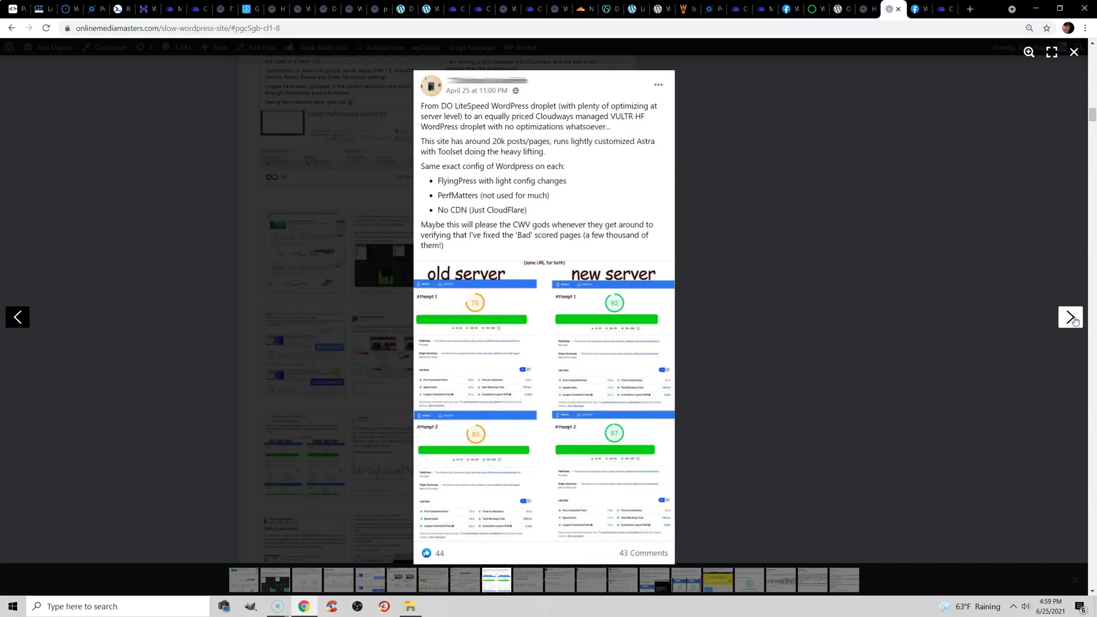
{"action": "left_click", "coordinate": [1073, 318]}
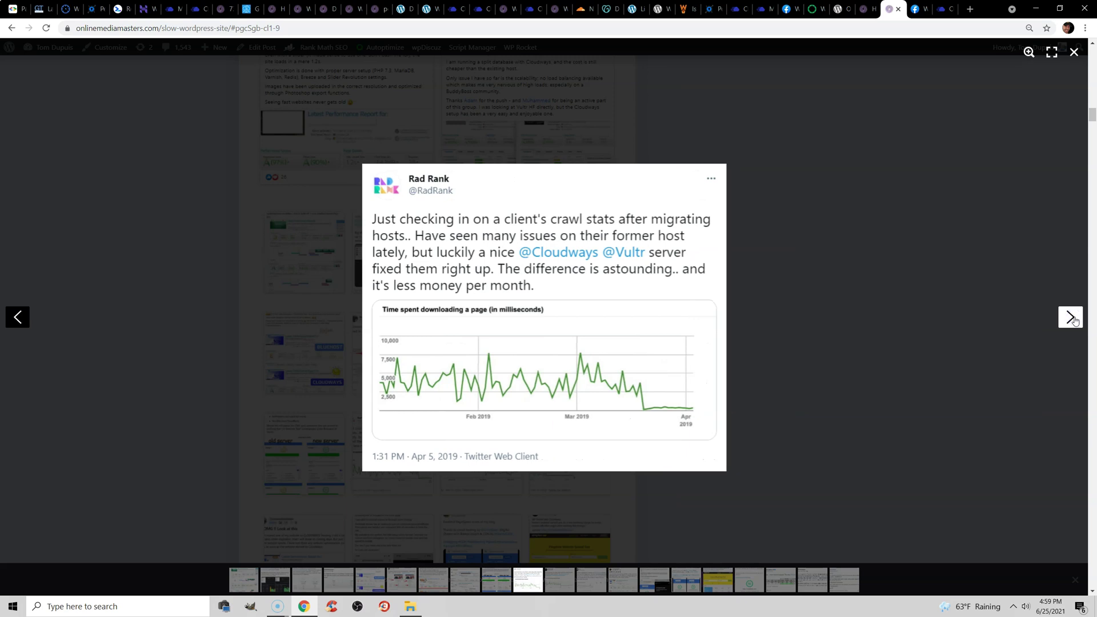
{"action": "left_click", "coordinate": [1073, 318]}
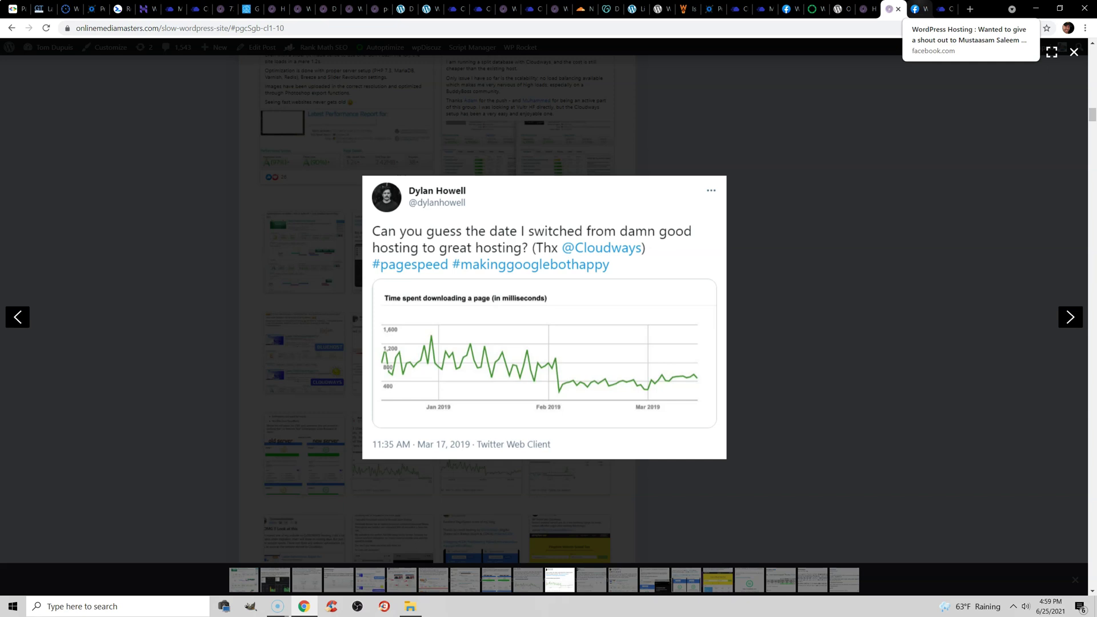
{"action": "left_click", "coordinate": [918, 8]}
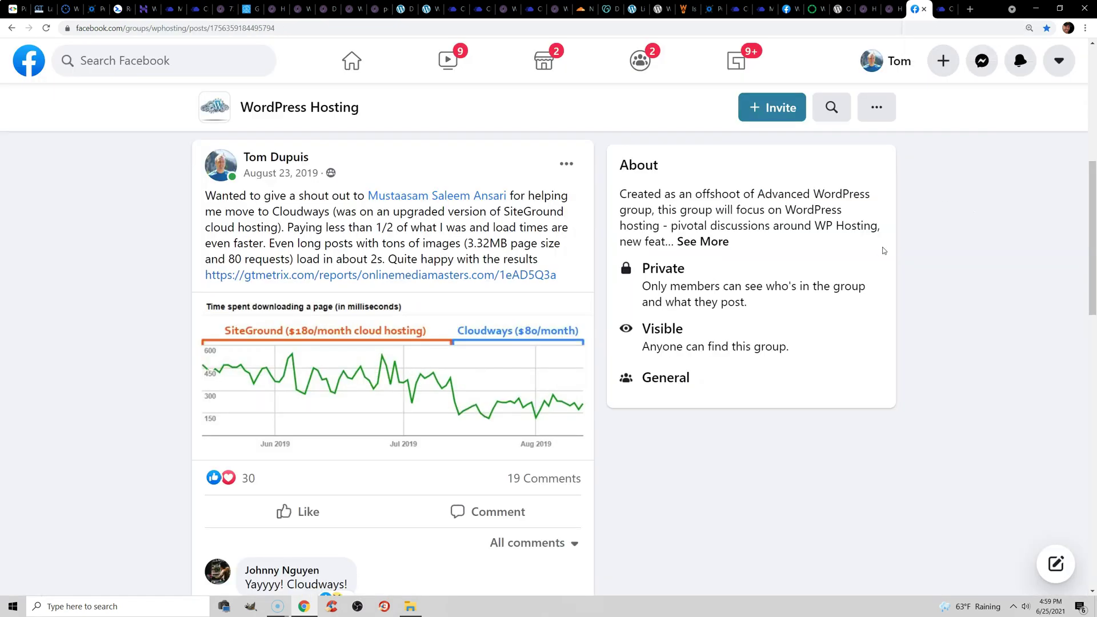
{"action": "scroll", "coordinate": [1094, 228], "scroll_direction": "up", "scroll_amount": 1}
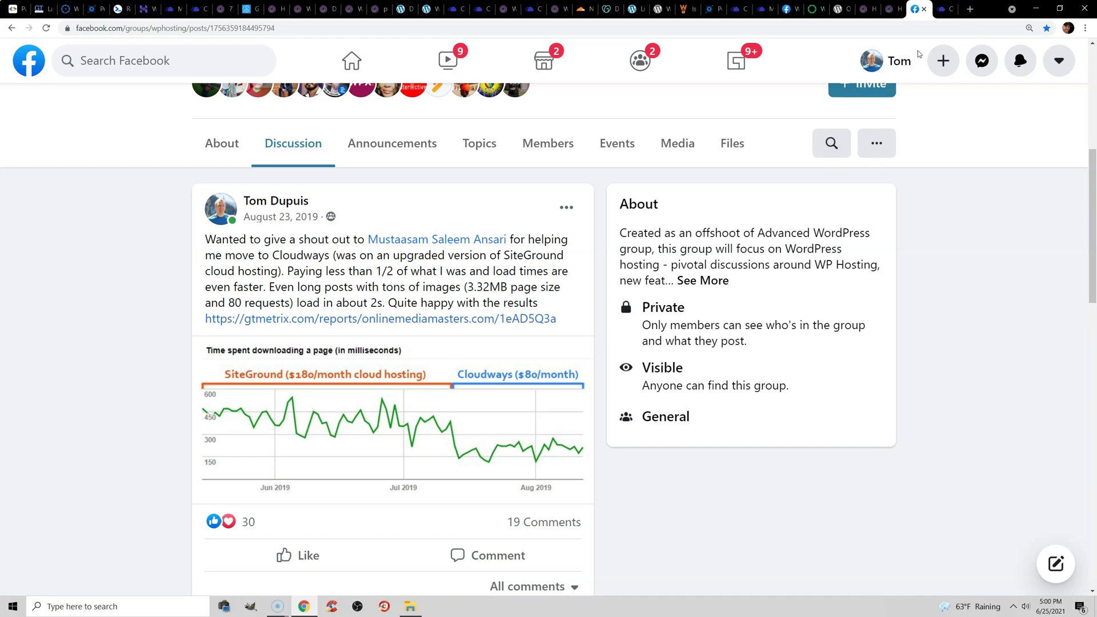
Step: Show the Cloudways free signup form with promo code OMM25 already applied
{"action": "left_click", "coordinate": [943, 8]}
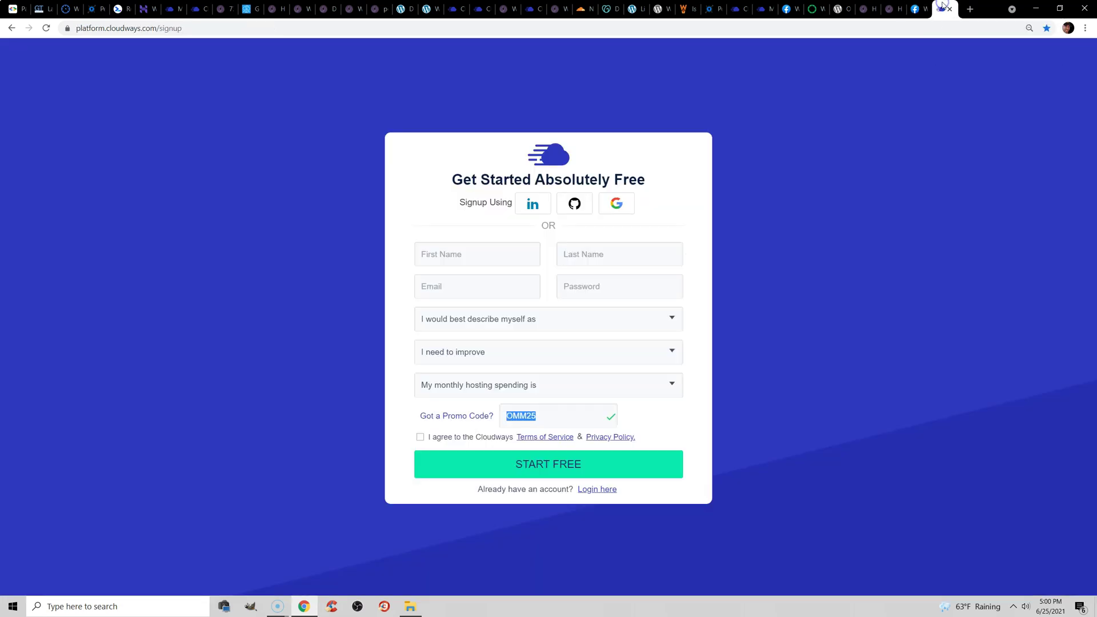